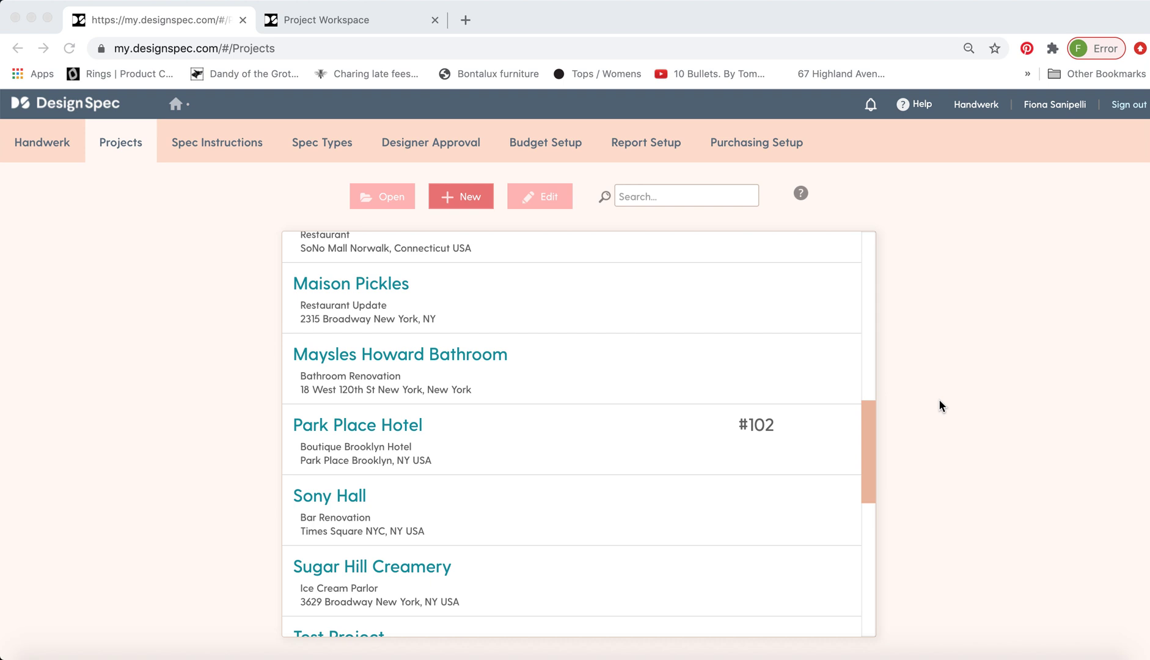
Step: Open the Park Place Hotel budget and review its item list, totalling $232,644.14
left_click(333, 424)
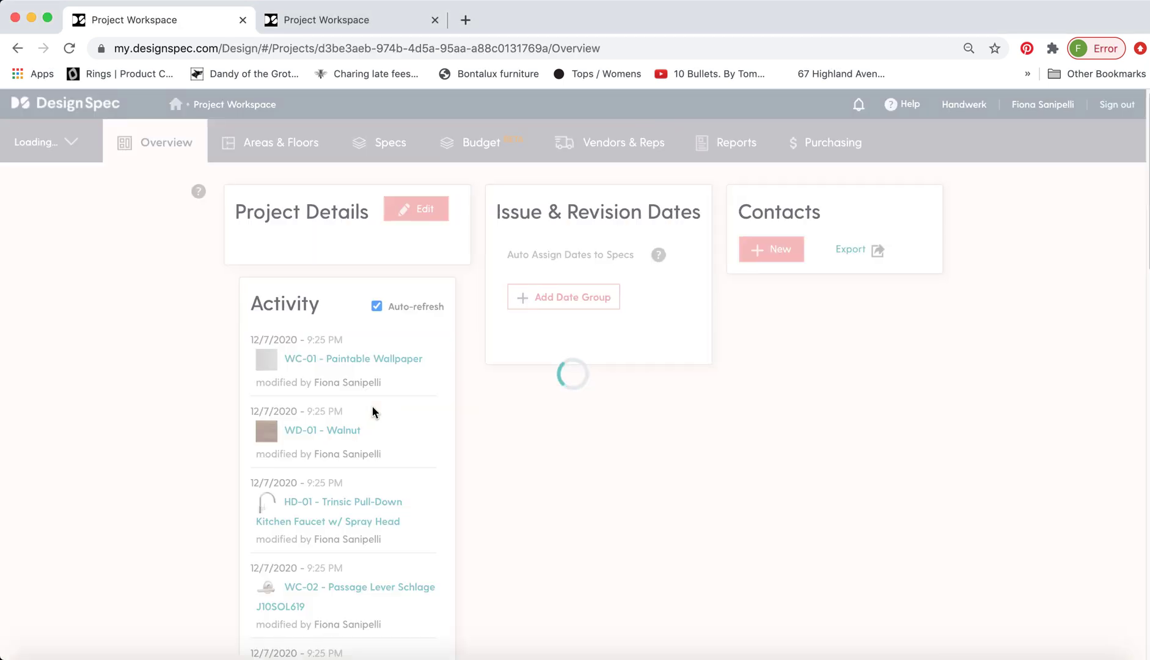
left_click(544, 144)
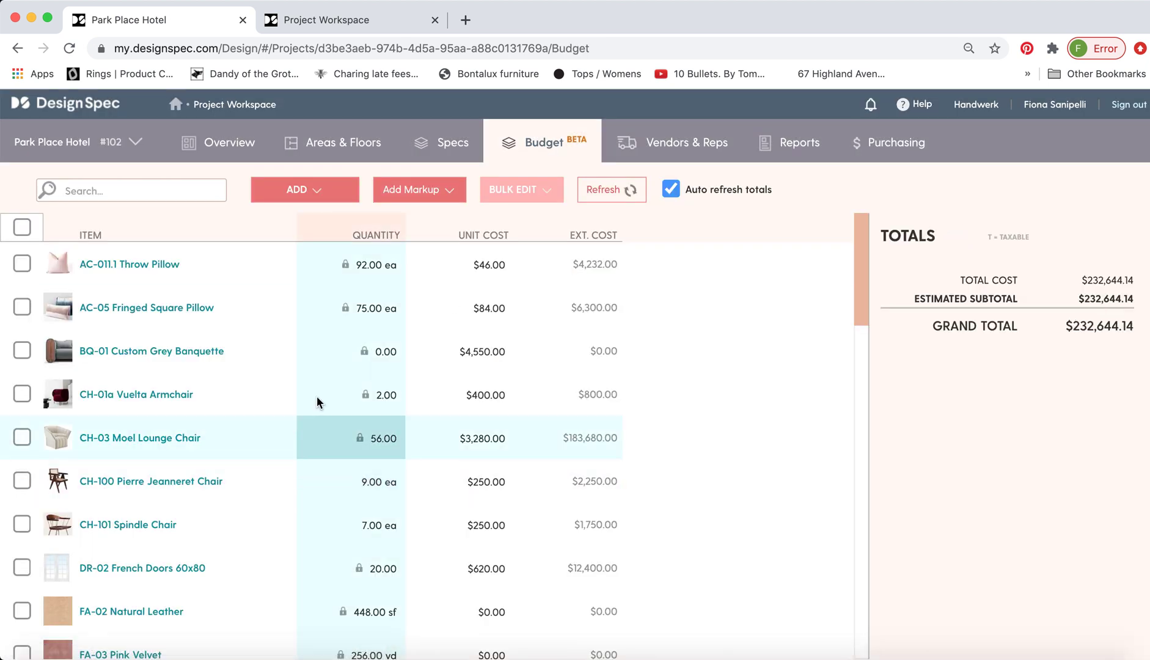
scroll(313, 393, "down", 5)
scroll(313, 397, "down", 3)
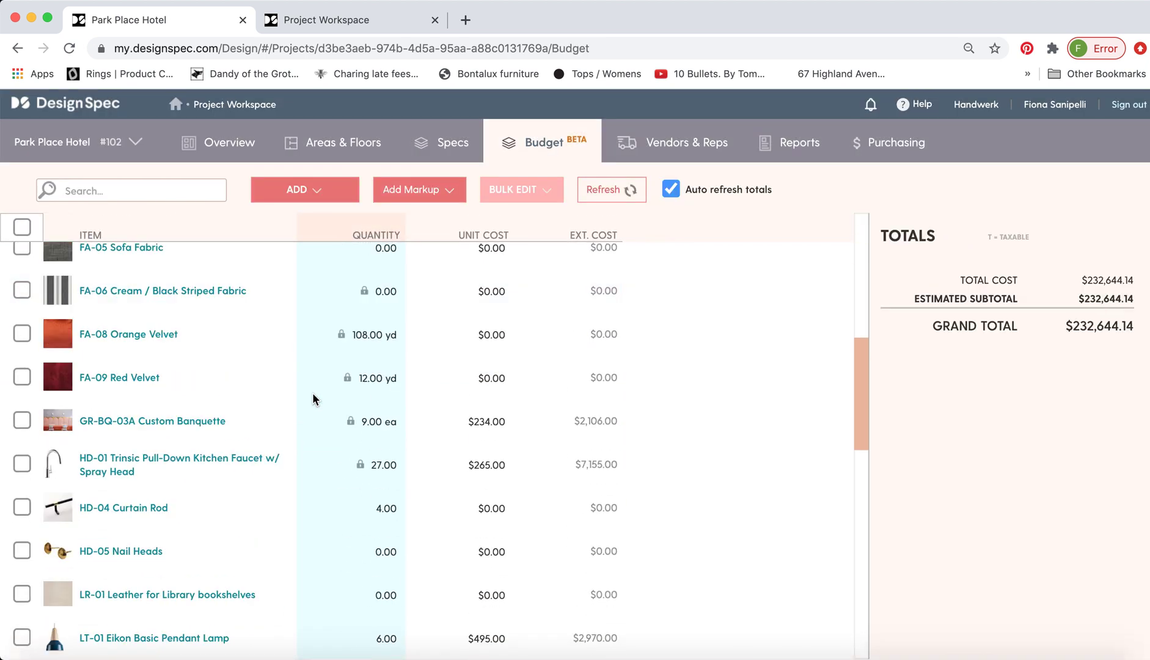
scroll(312, 398, "up", 10)
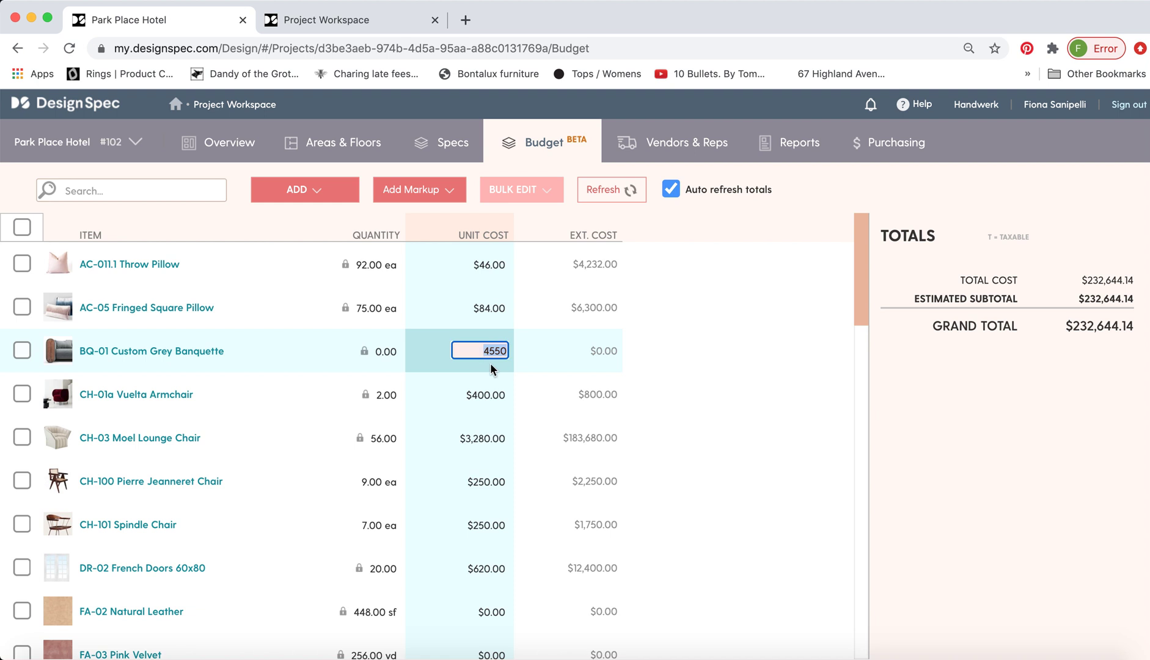
Step: Change BQ-01 Custom Grey Banquette's unit cost to $4,500 and CH-03 Moel Lounge Chair's to $3,300
type("4500")
key("Return")
key("Return")
key("Return")
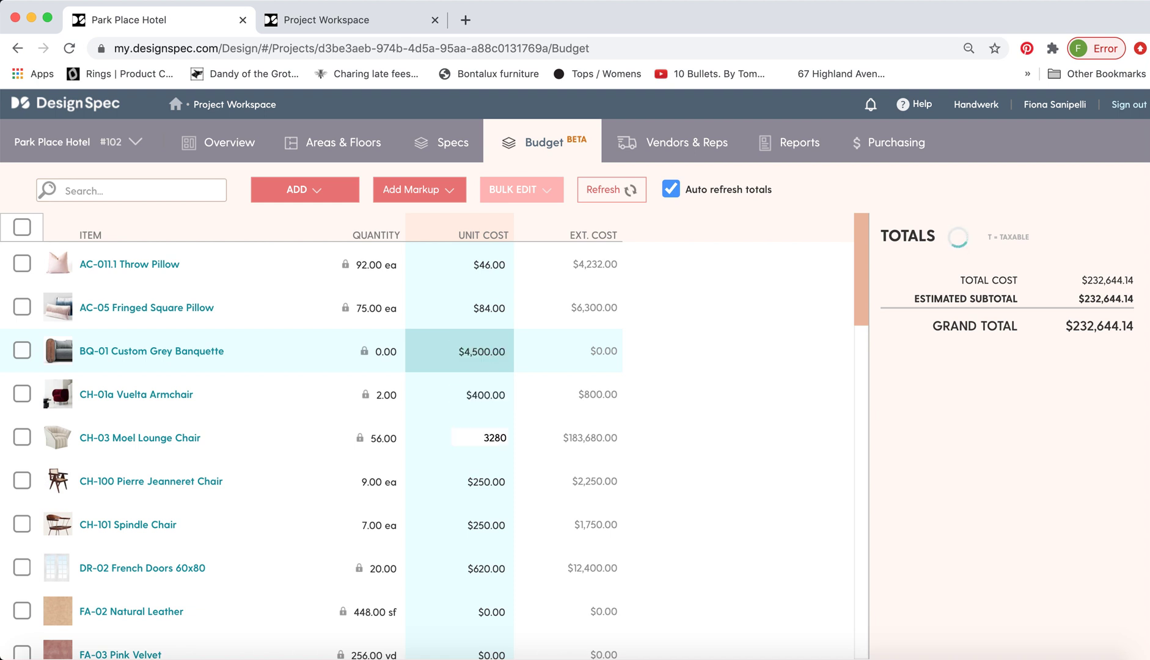
key("shift+Return")
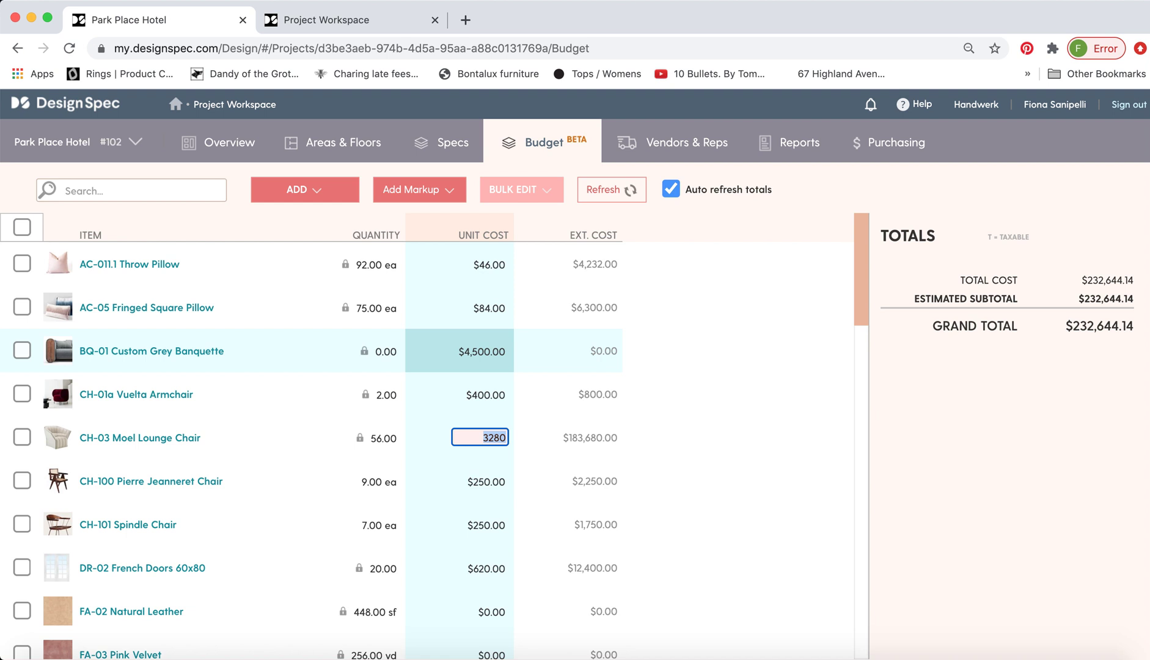
type("3300")
left_click(465, 208)
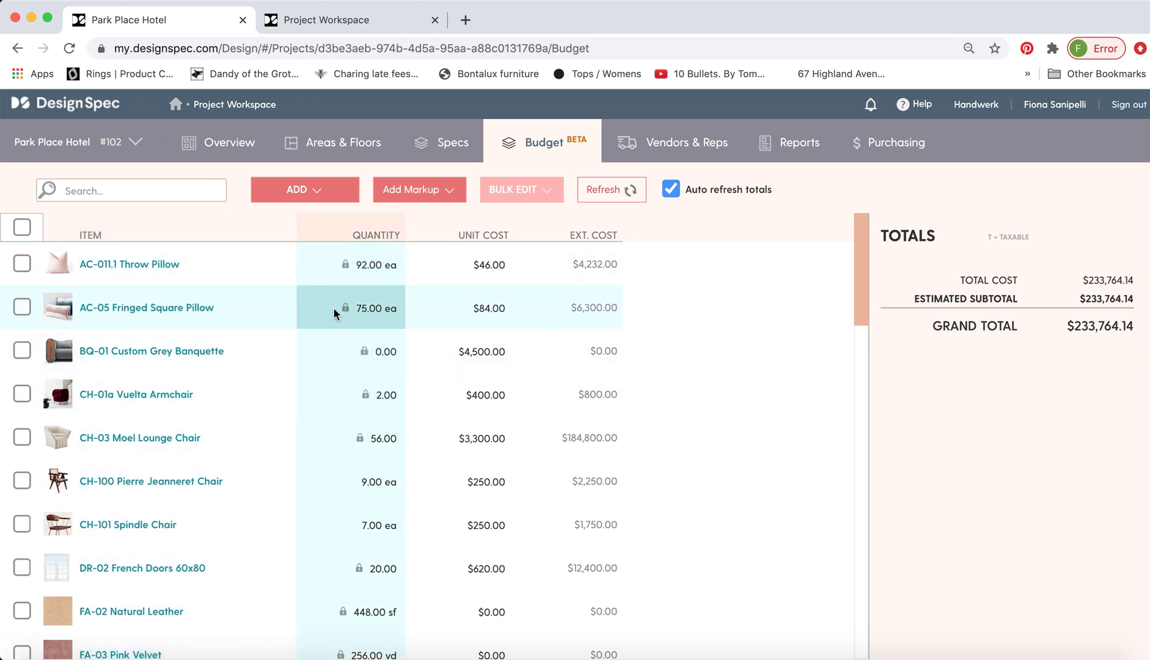
left_click(347, 19)
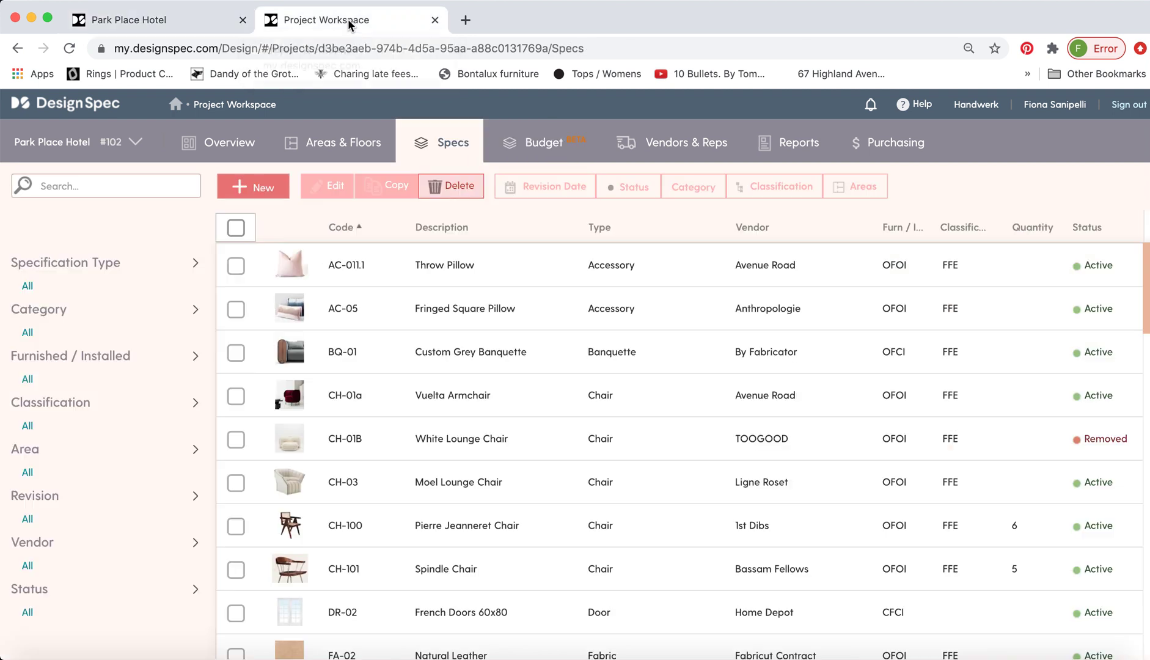
Step: Check the AC-05 Fringed Square Pillow spec's area assignments totalling 75, then return to the budget
left_click(449, 309)
scroll(540, 421, "down", 9)
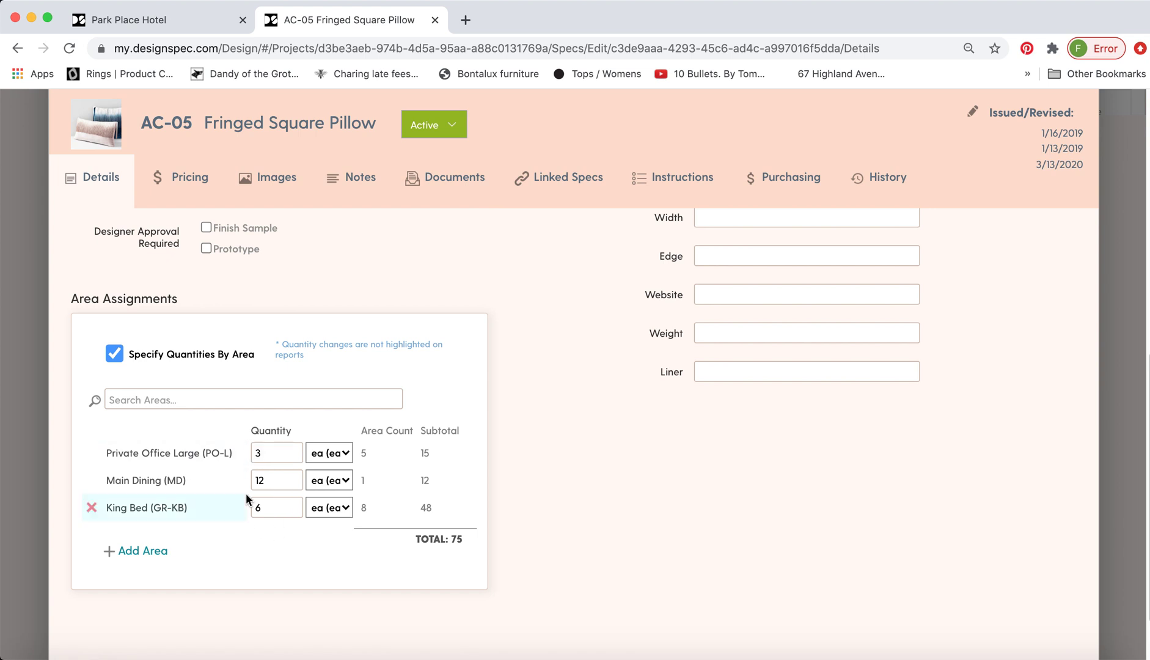
left_click(180, 22)
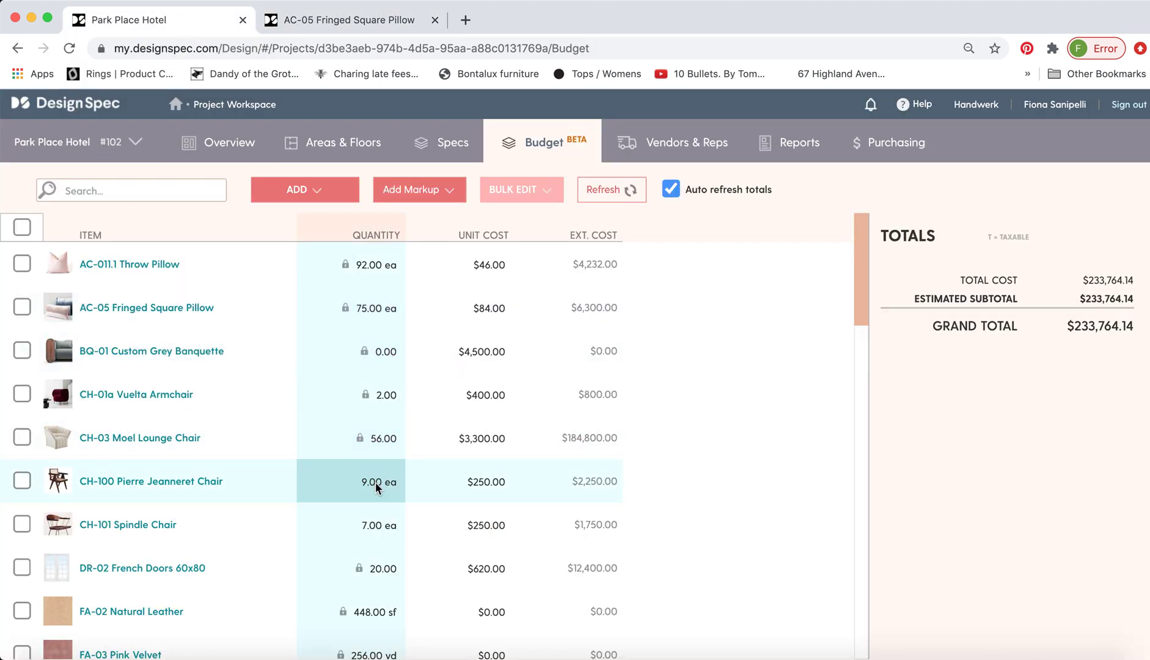
Step: Set CH-100 Pierre Jeanneret Chair's quantity to 8 ea and CH-101 Spindle Chair's to 9 ea
left_click(375, 482)
type("8")
key("Return")
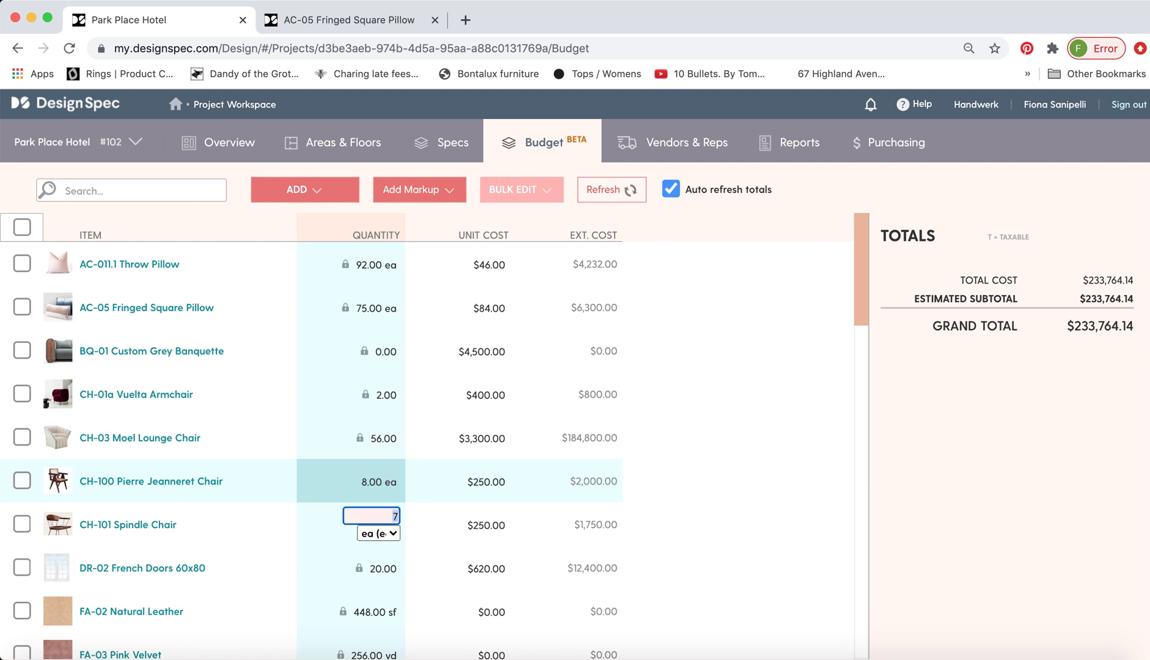
type("9")
left_click(384, 539)
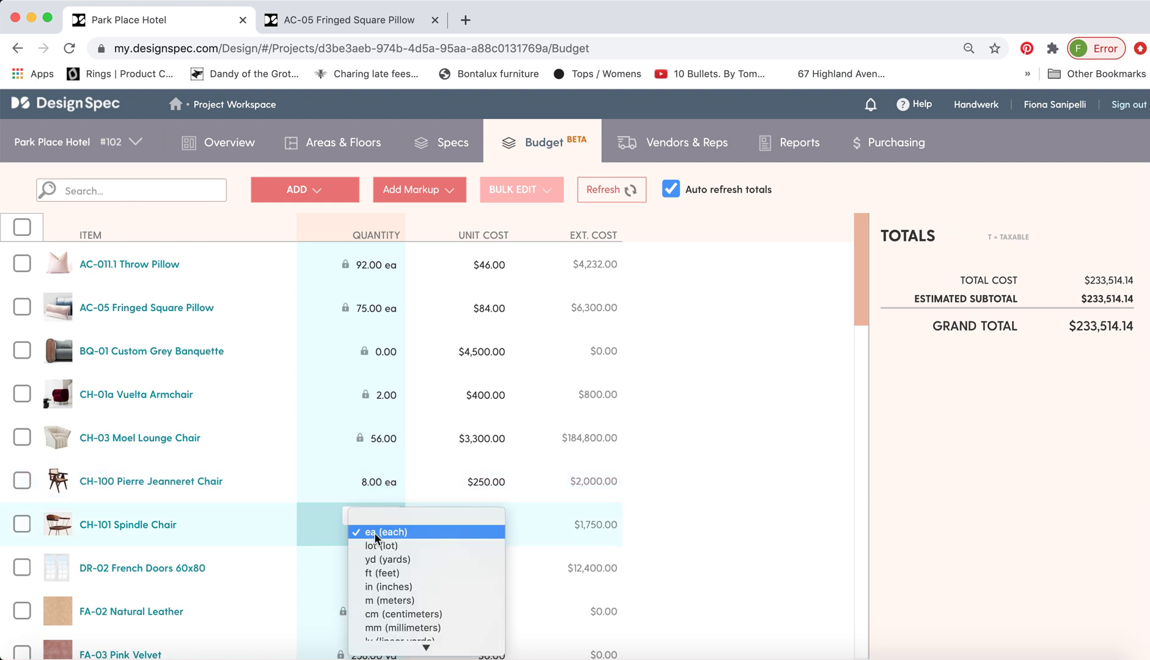
left_click(348, 530)
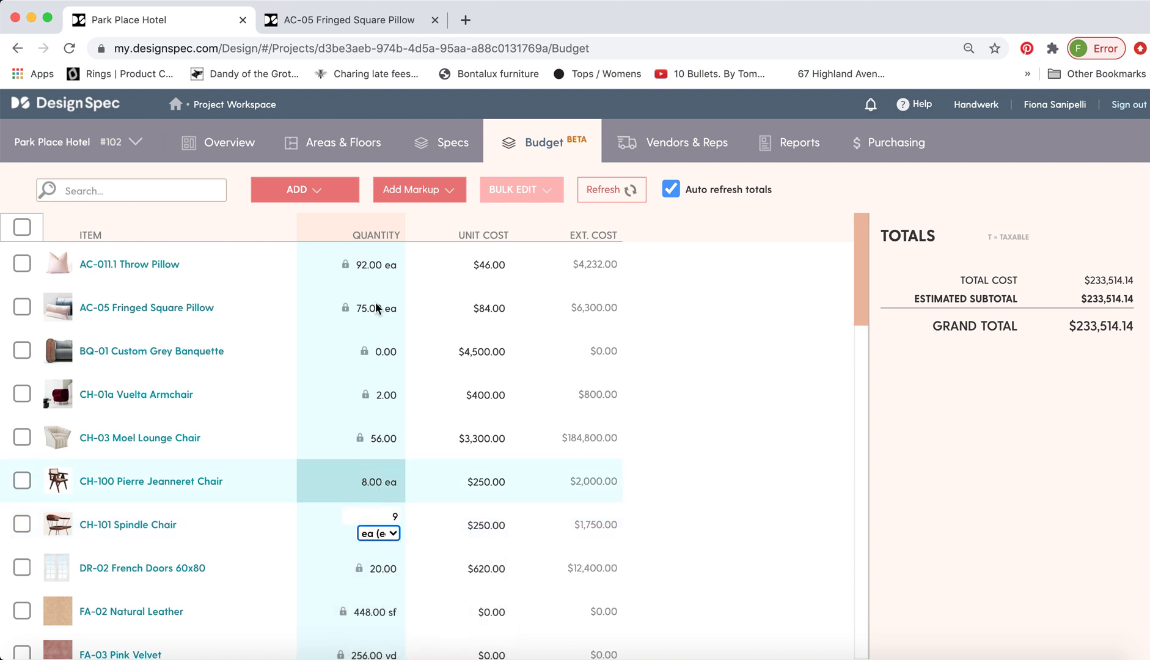
left_click(451, 204)
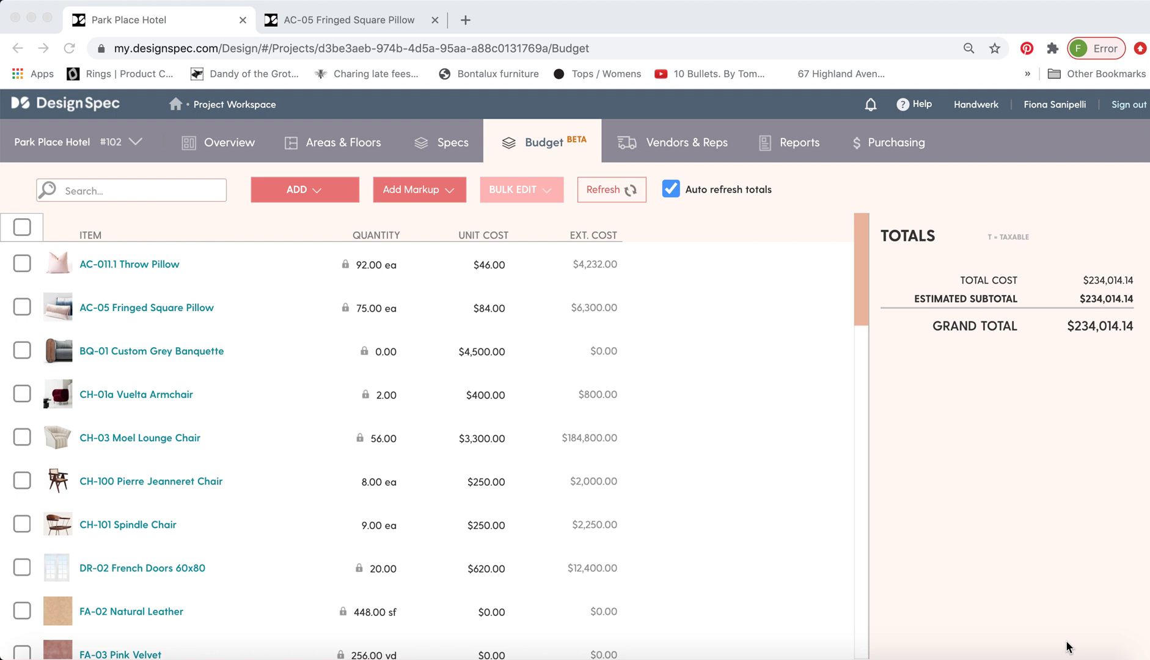
Step: Enter 86 as AC-05 Fringed Square Pillow's unit cost in the budget
left_click(495, 308)
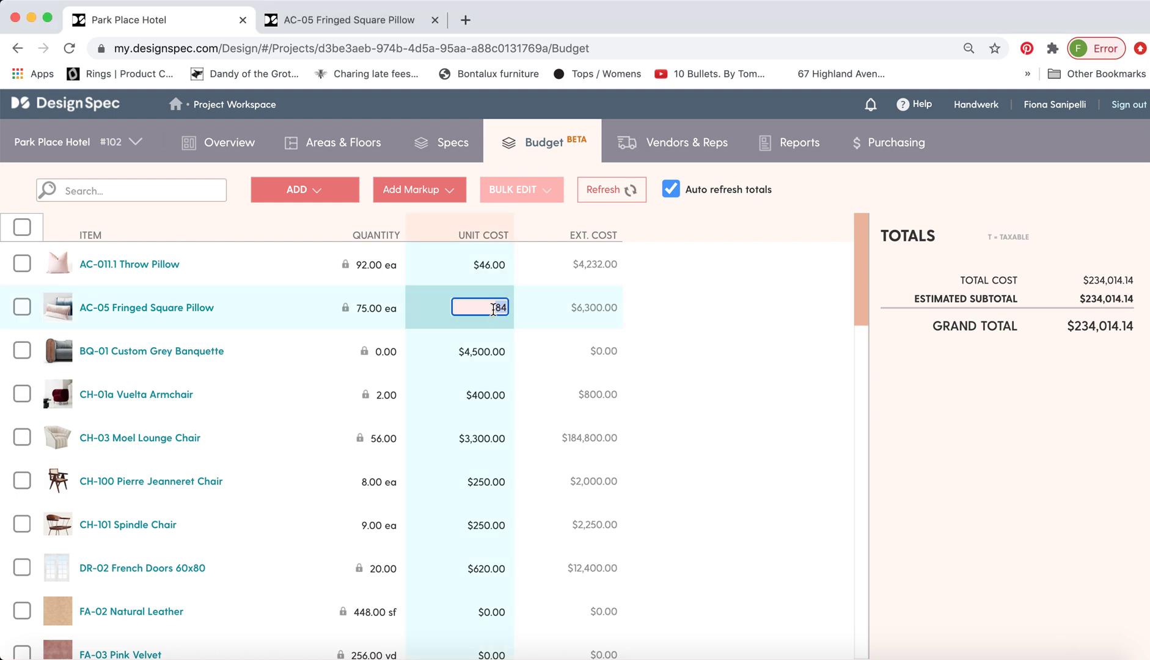
type("86")
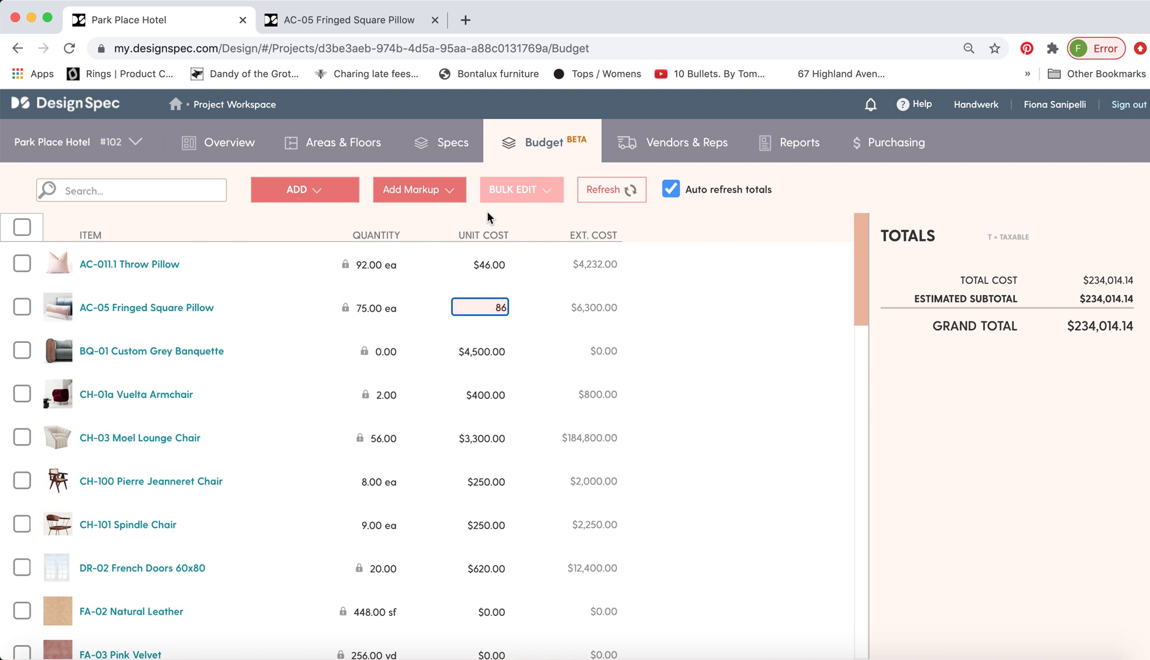
key("Return")
Step: Save the pillow spec's unit cost as $84 and refresh the budget to show it
left_click(391, 25)
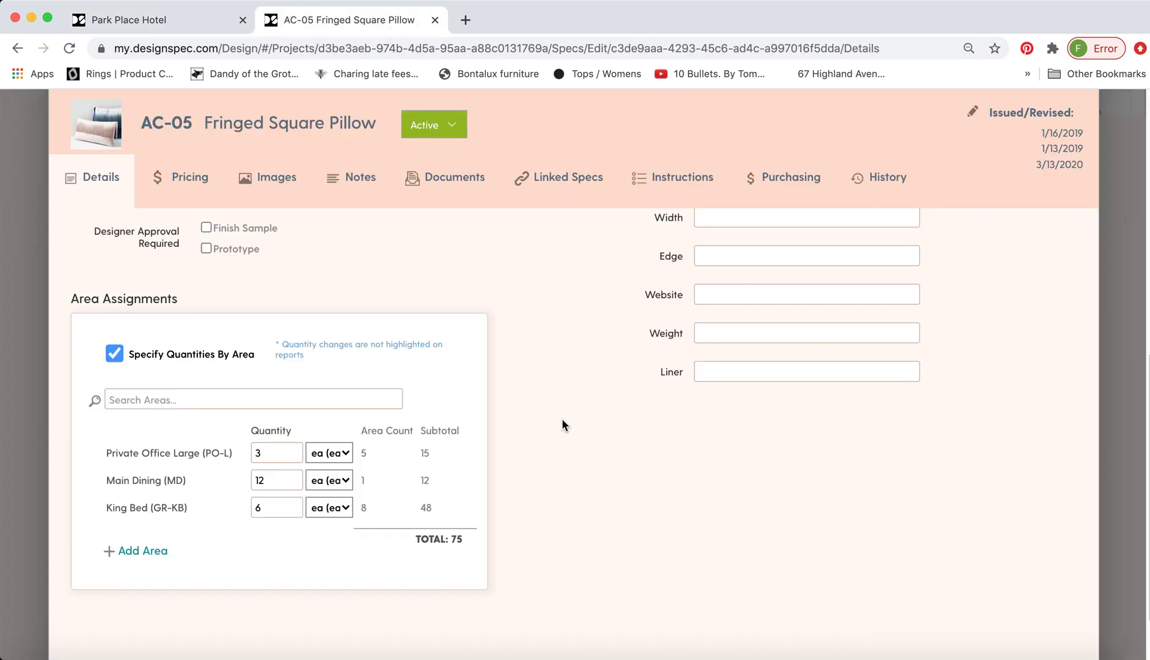
scroll(561, 418, "up", 10)
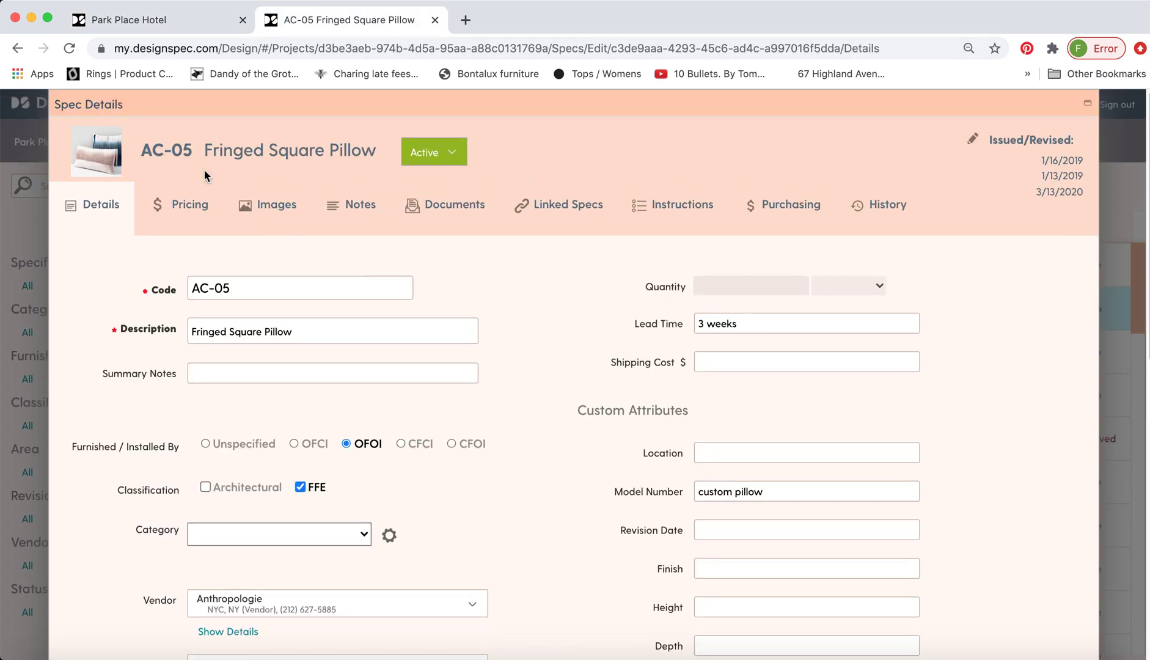
left_click(189, 208)
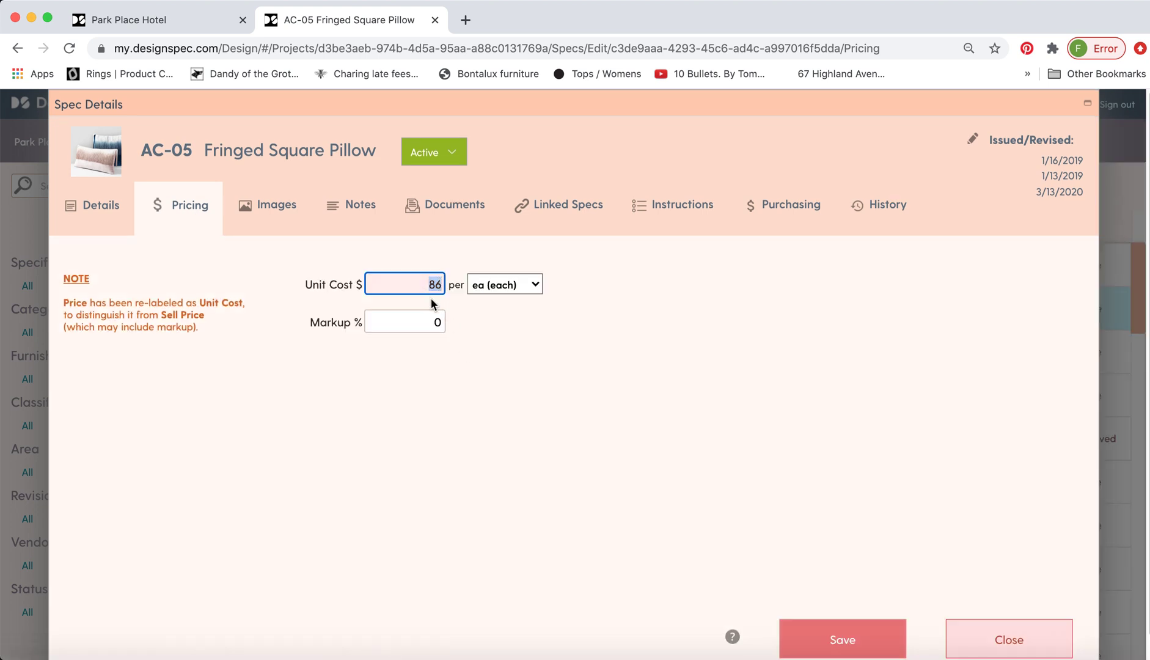
type("84")
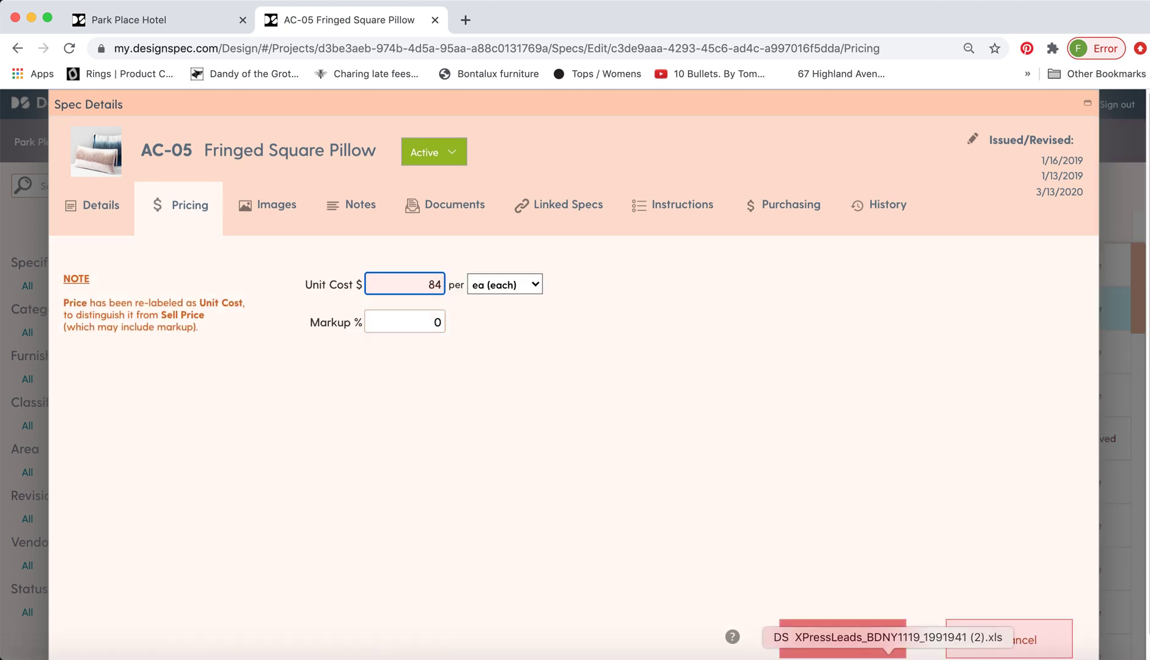
left_click(842, 649)
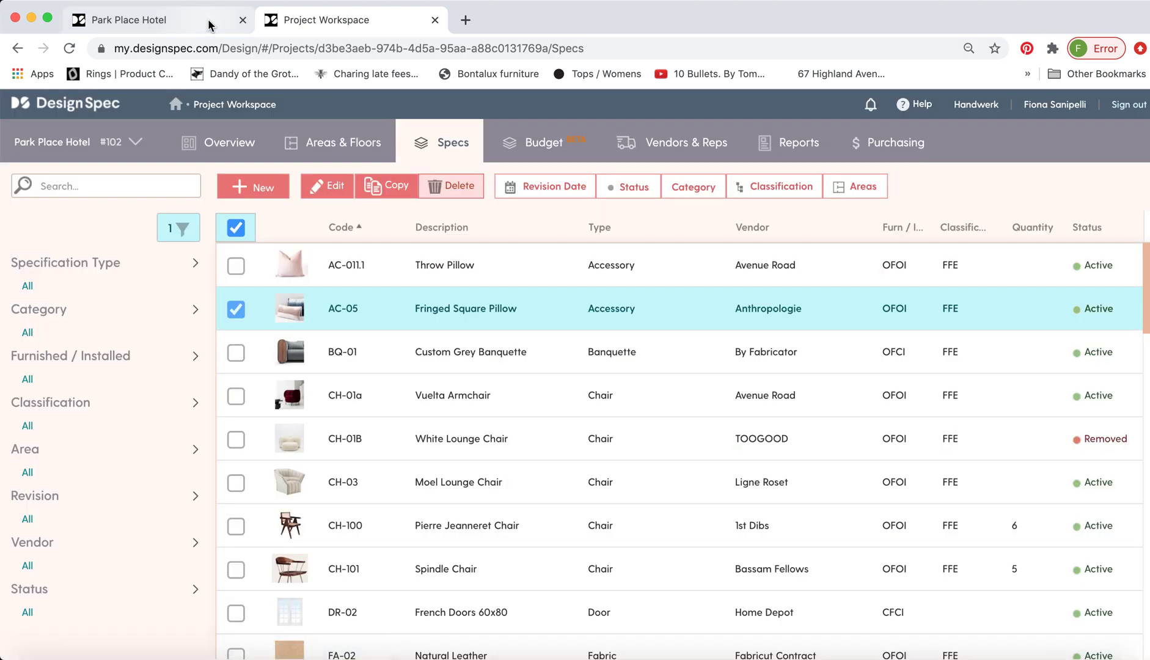
left_click(209, 25)
left_click(594, 188)
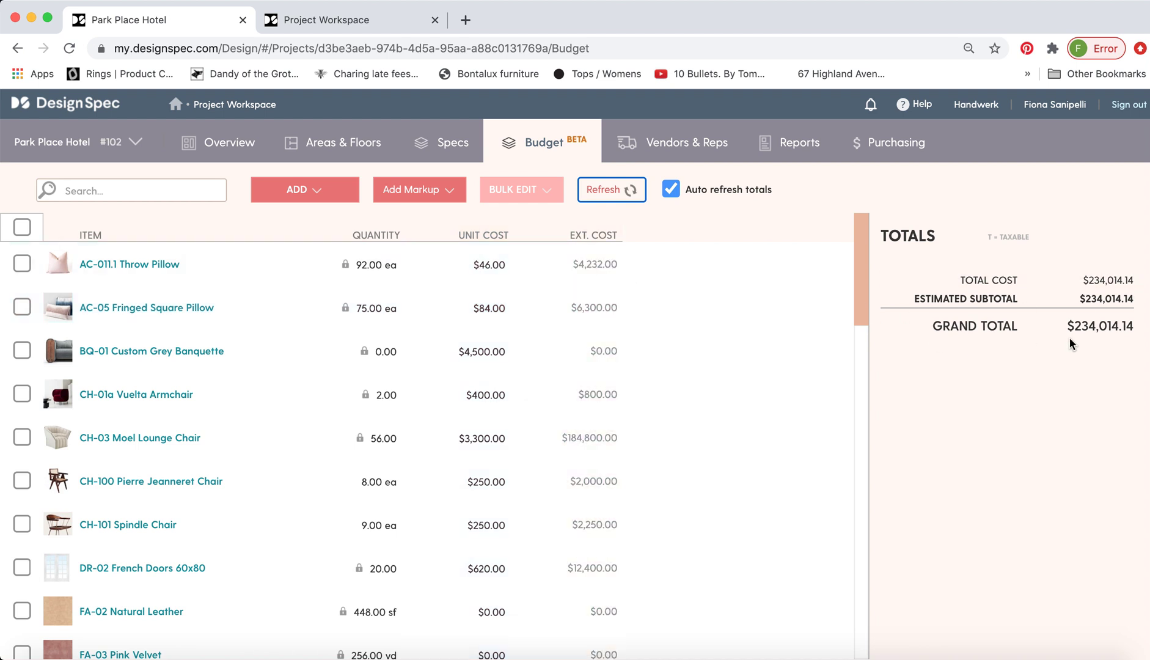
Step: Add a taxable, fixed-amount item level cost column named Installation
left_click(298, 191)
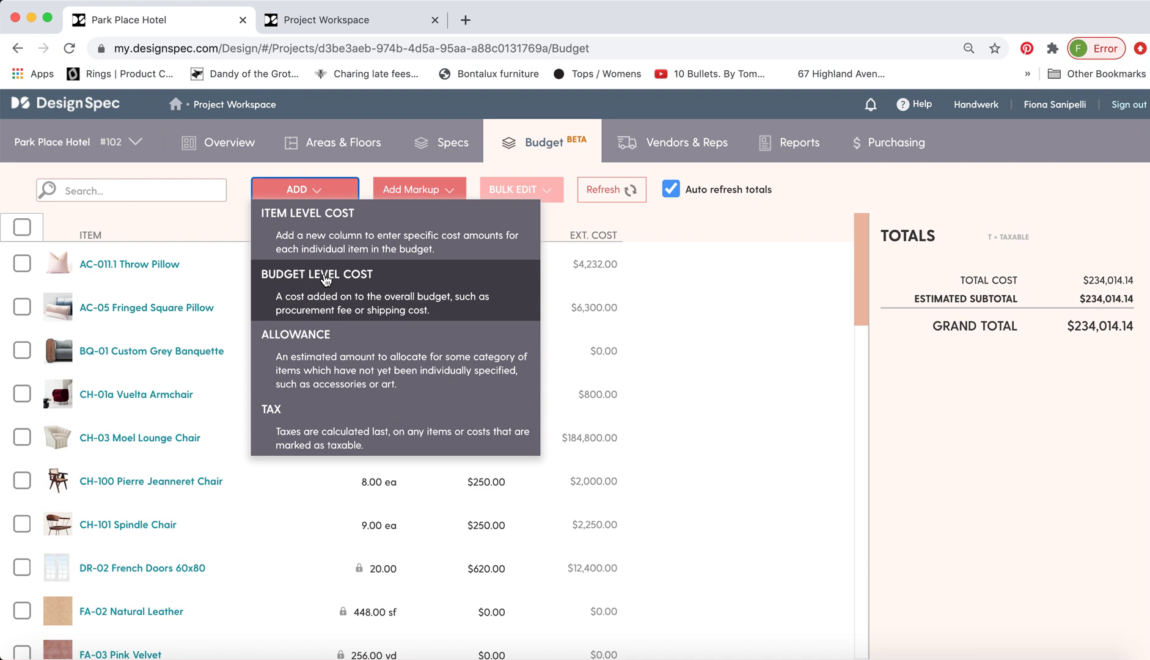
left_click(383, 221)
left_click(495, 340)
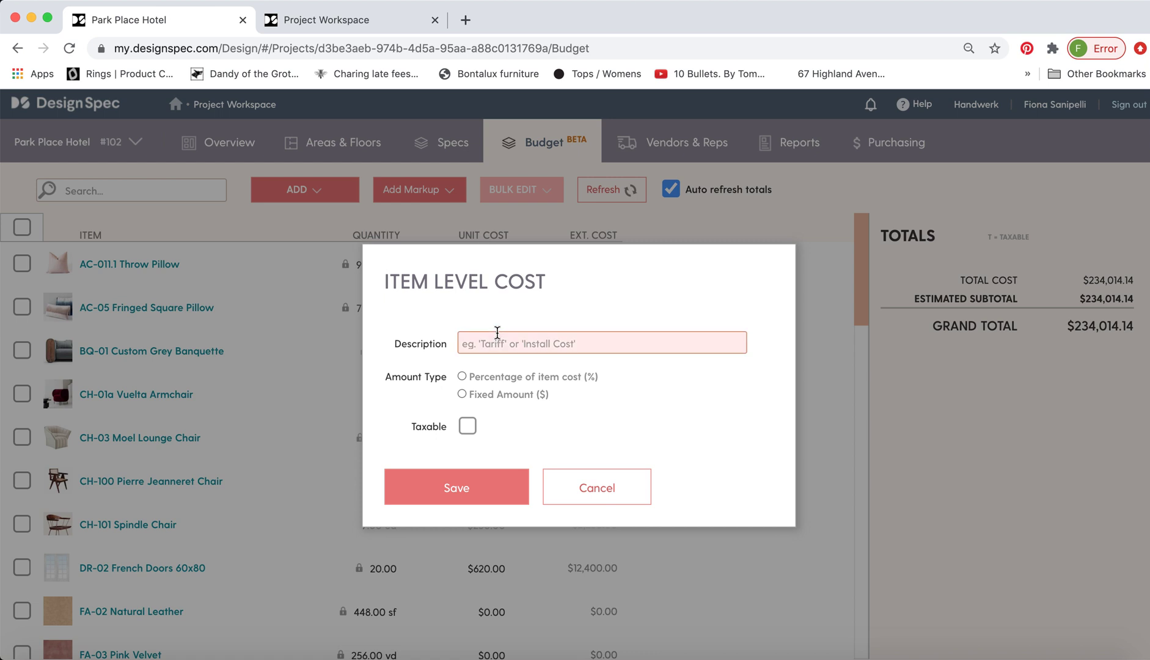
type("Instal")
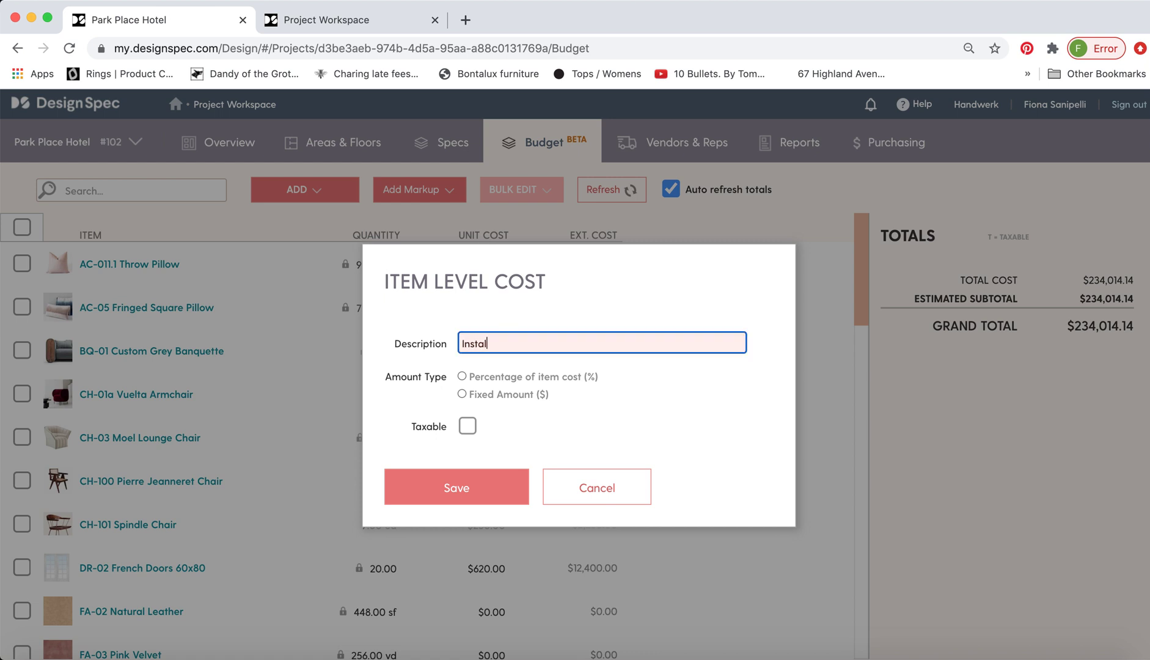
type("lation")
left_click(462, 393)
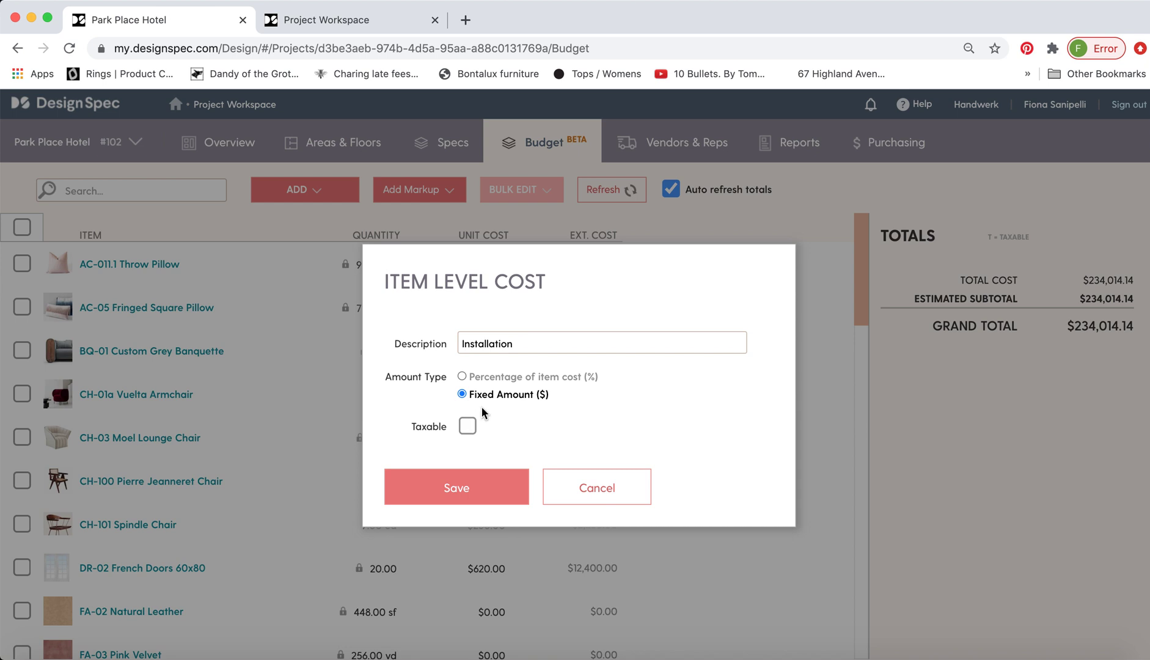
left_click(468, 427)
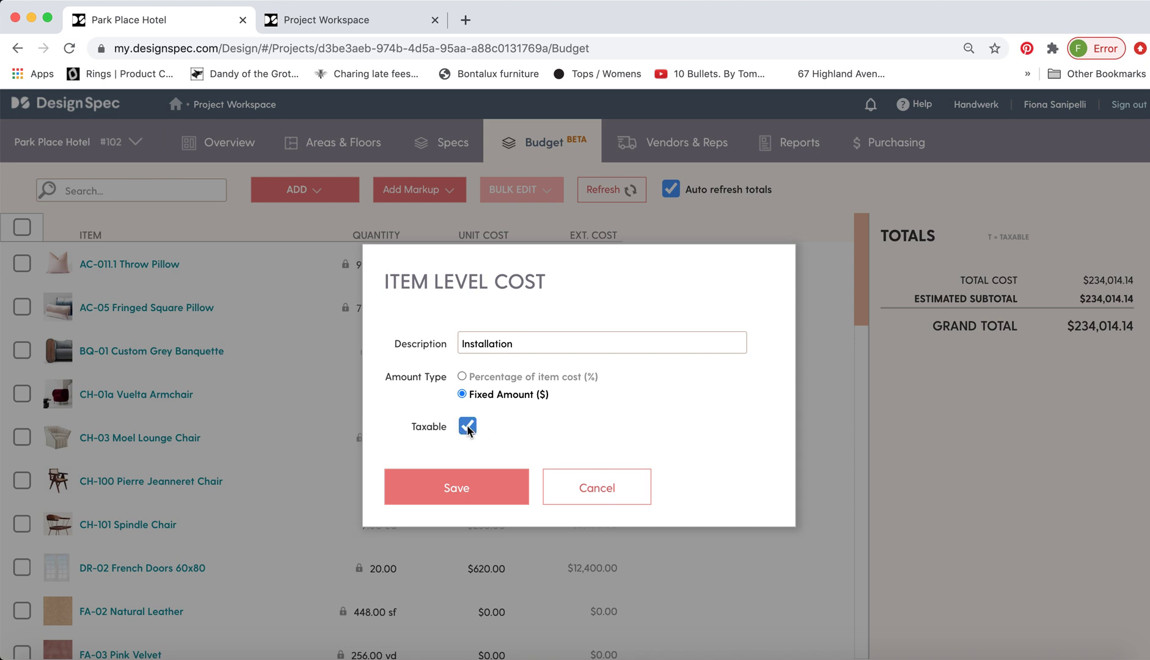
left_click(462, 491)
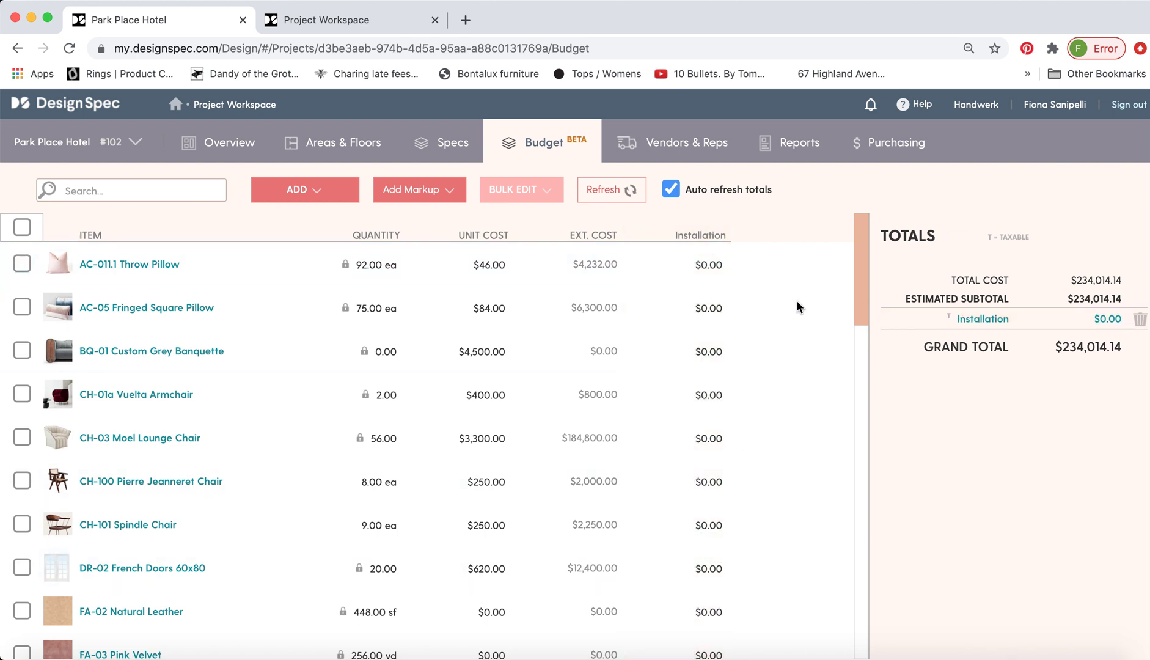
Step: Enter Installation costs of $12, $14, $13 and $16 for the first four items
left_click(704, 267)
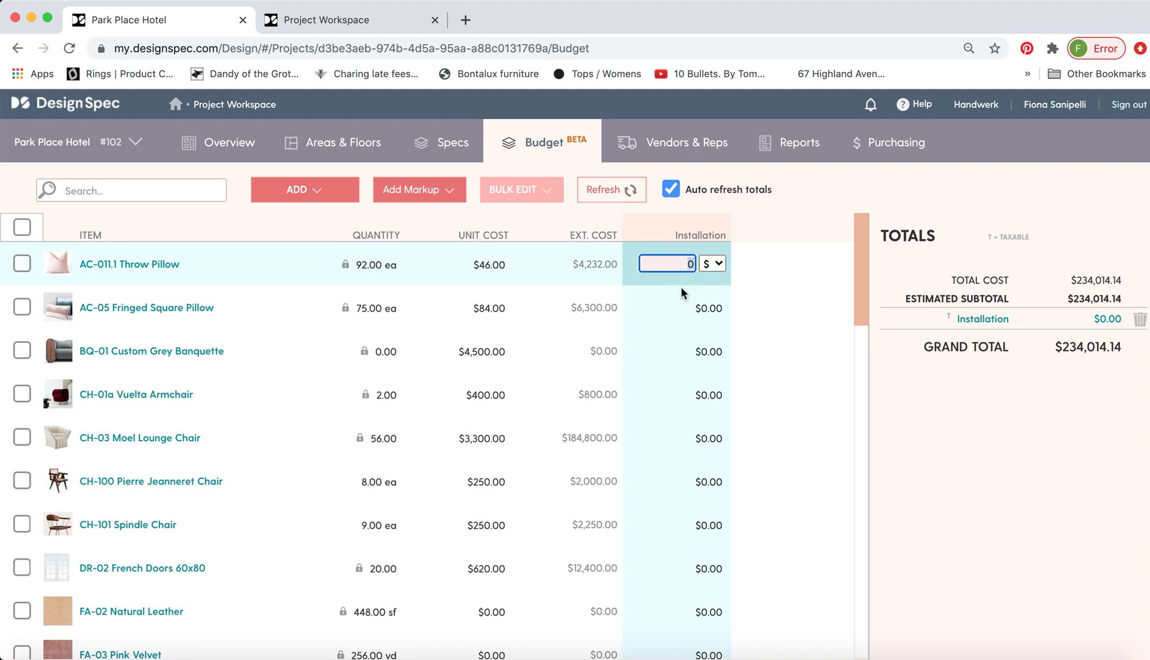
type("12")
key("Return")
type("14")
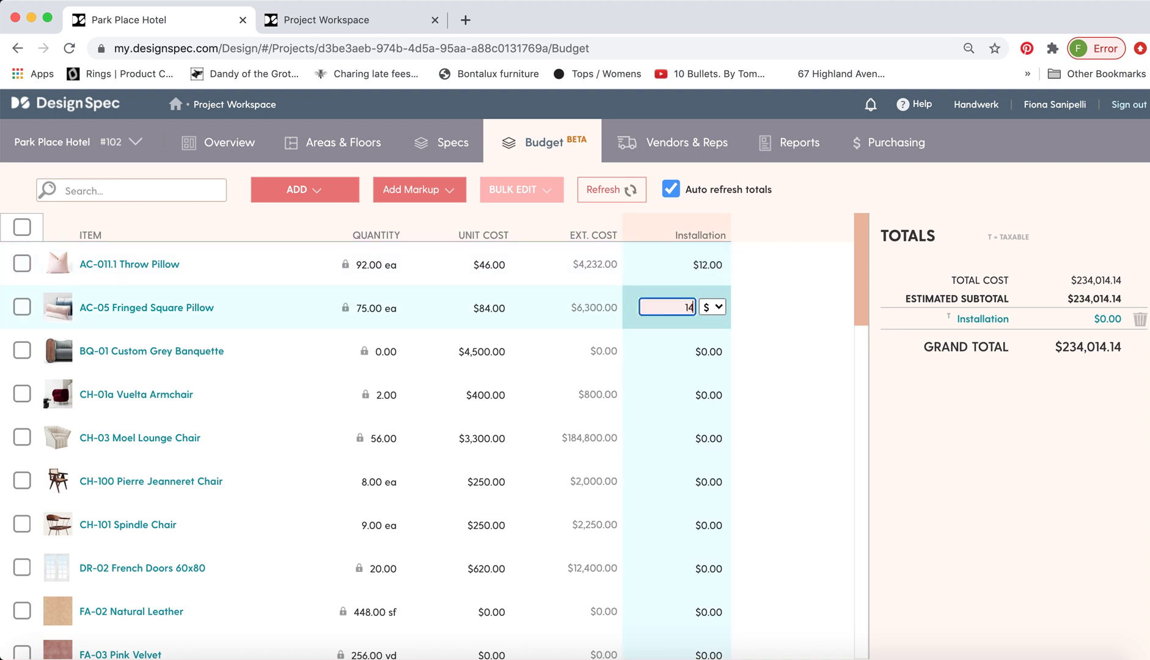
key("Return")
type("13")
key("Return")
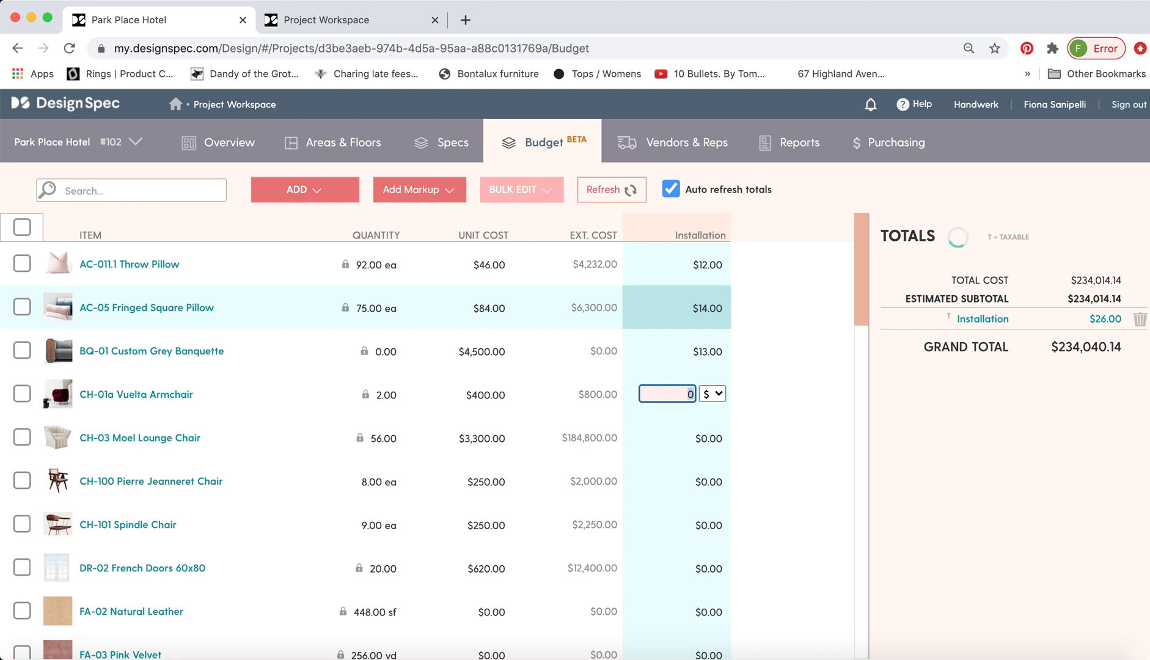
type("16")
key("Return")
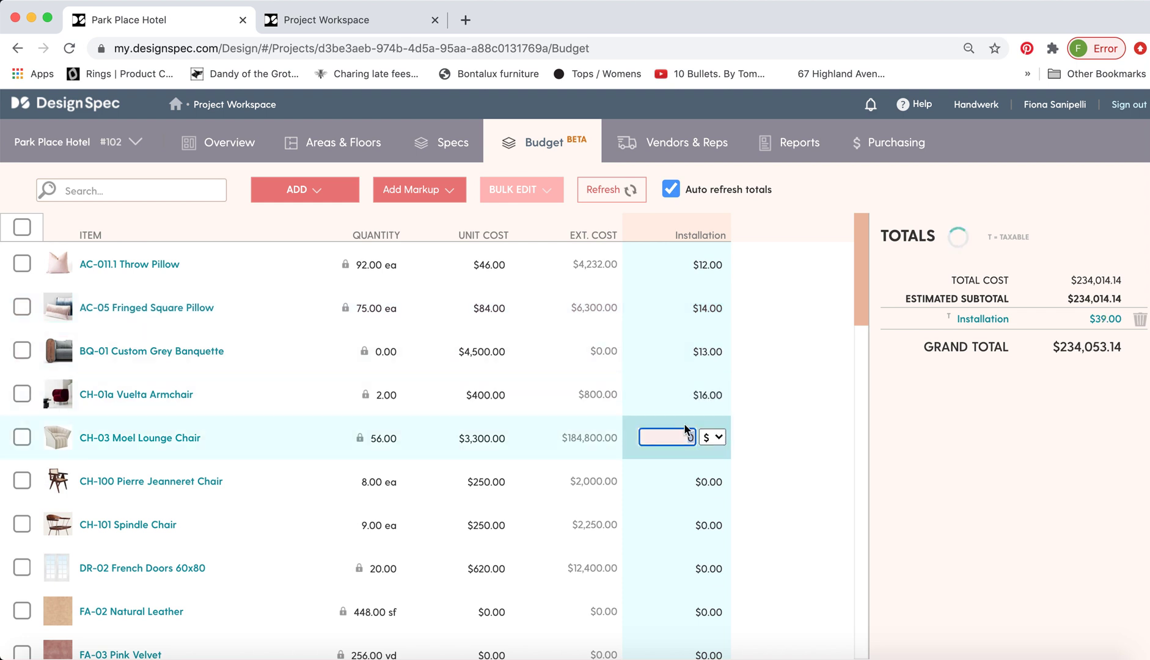
Step: Set the Moel Lounge Chair's Installation cost to 8%
left_click(711, 437)
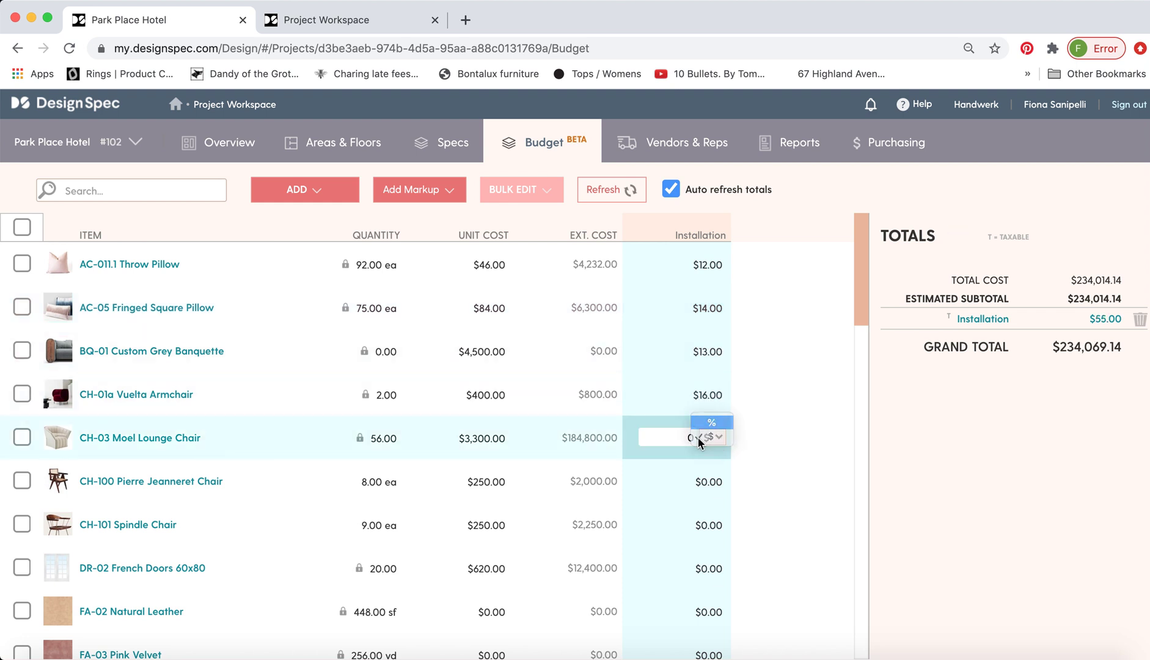
left_click(711, 422)
type("8")
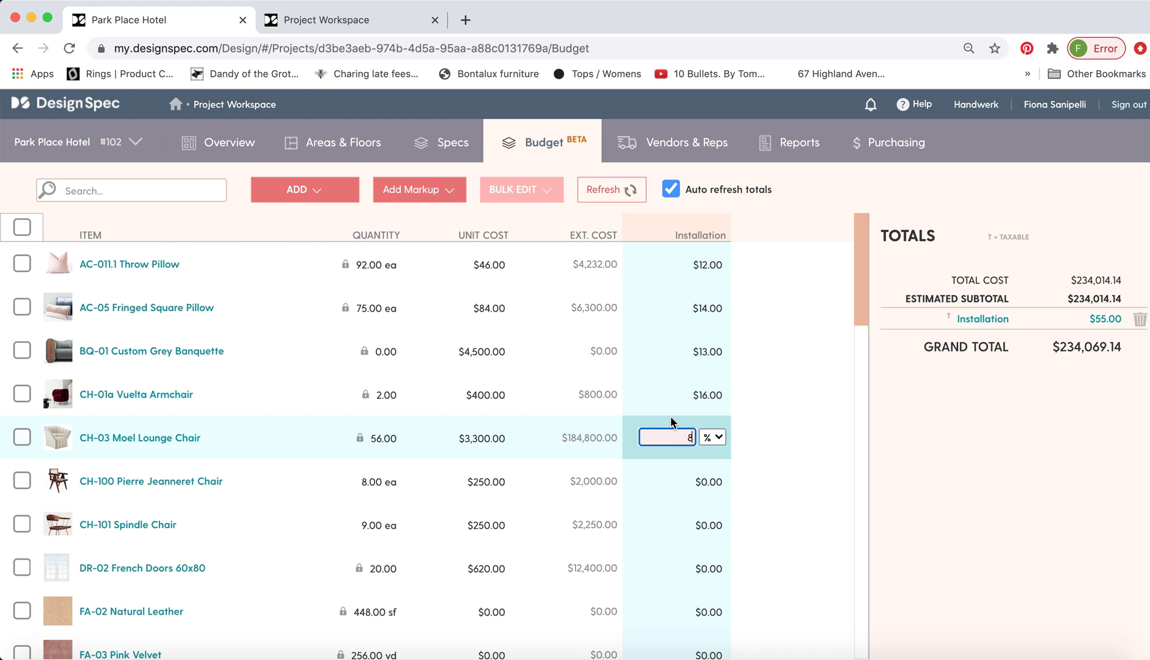
key("Return")
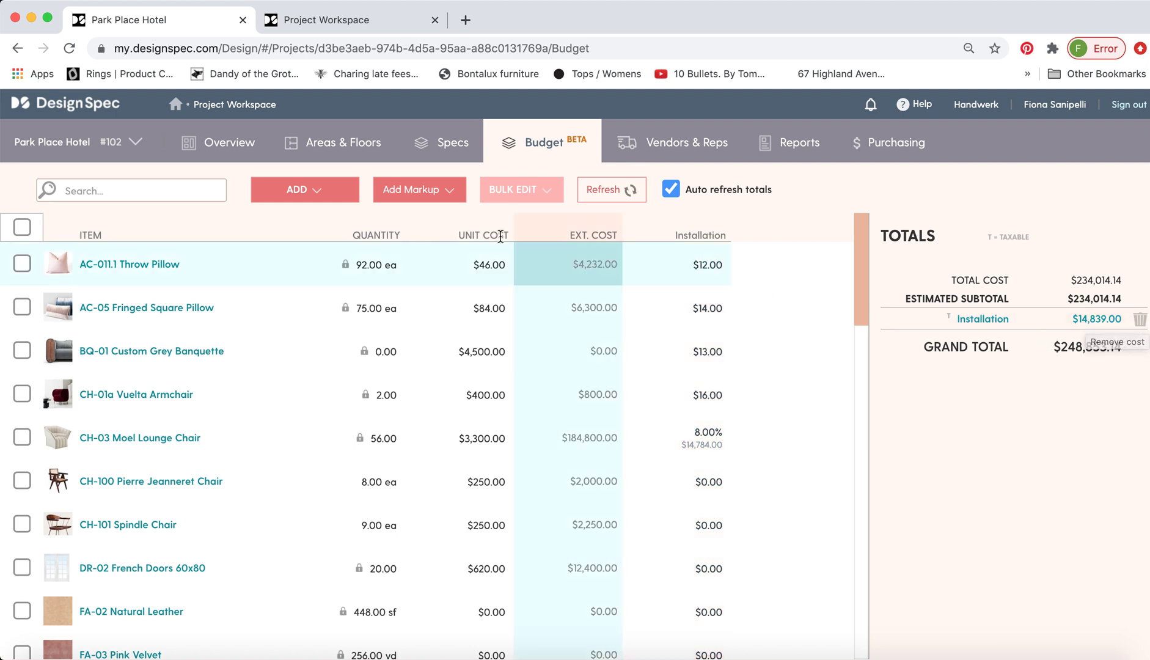
Step: Add a budget level cost named Shipping at 8% of item cost
left_click(295, 192)
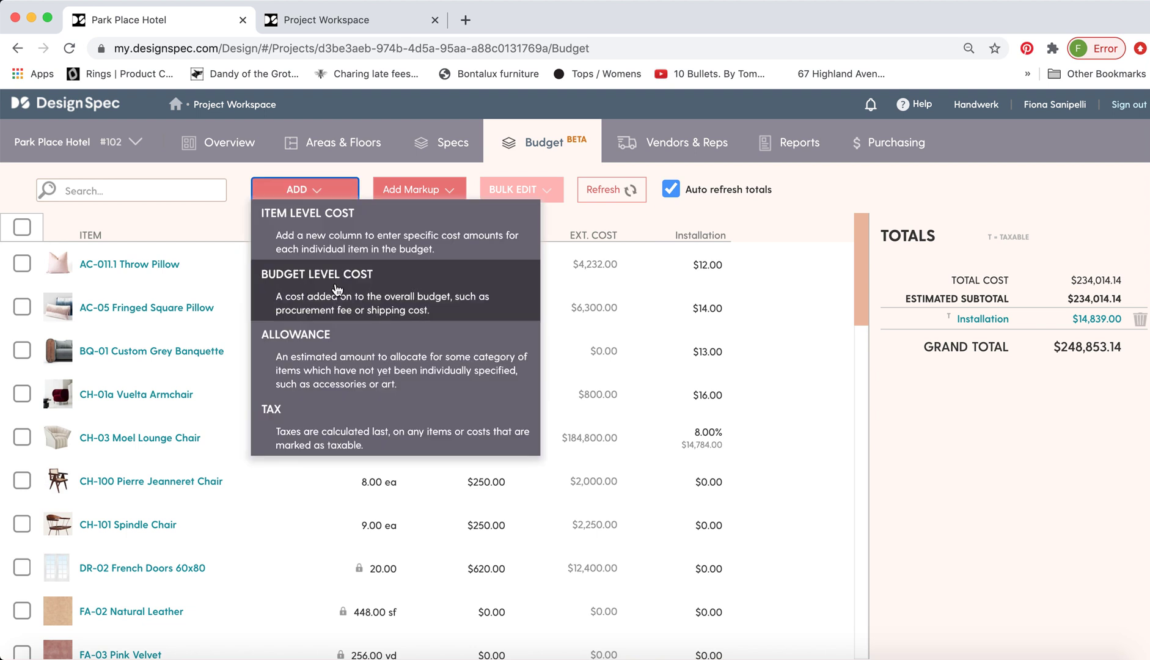
left_click(380, 282)
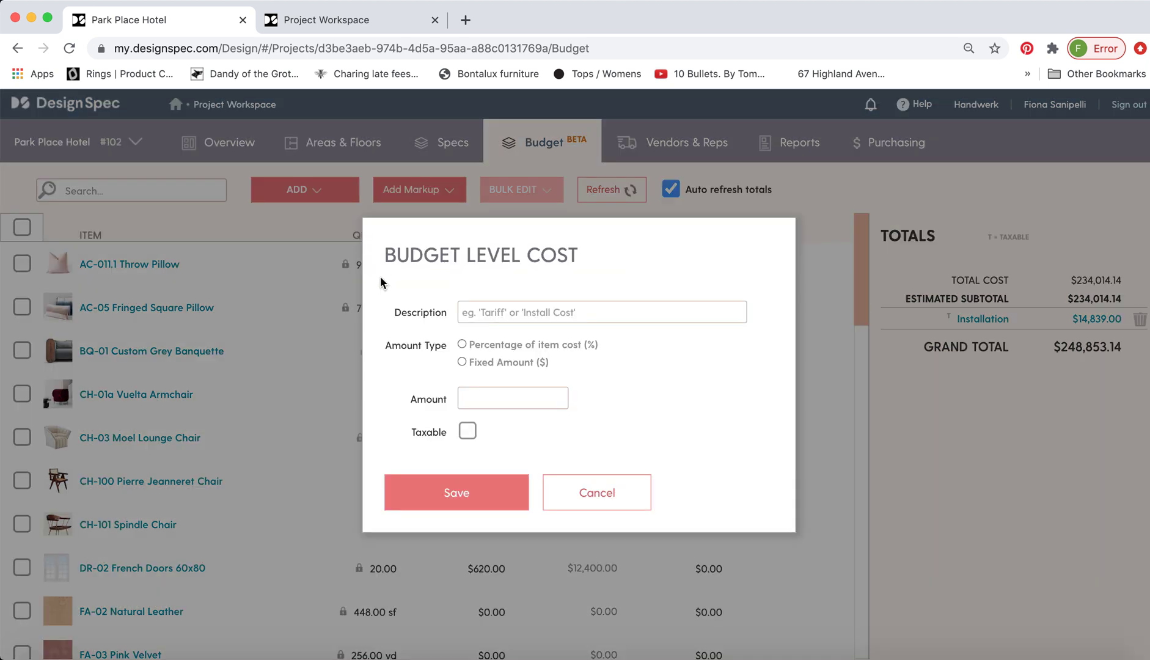
left_click(471, 313)
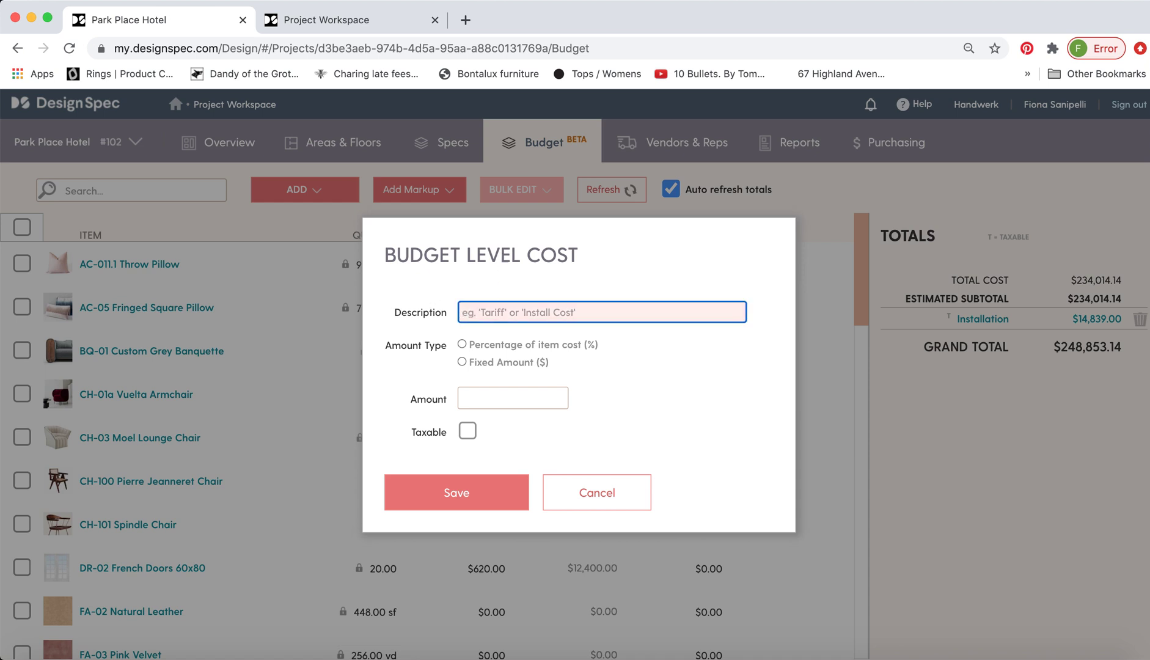
type("Shippig")
left_click(461, 343)
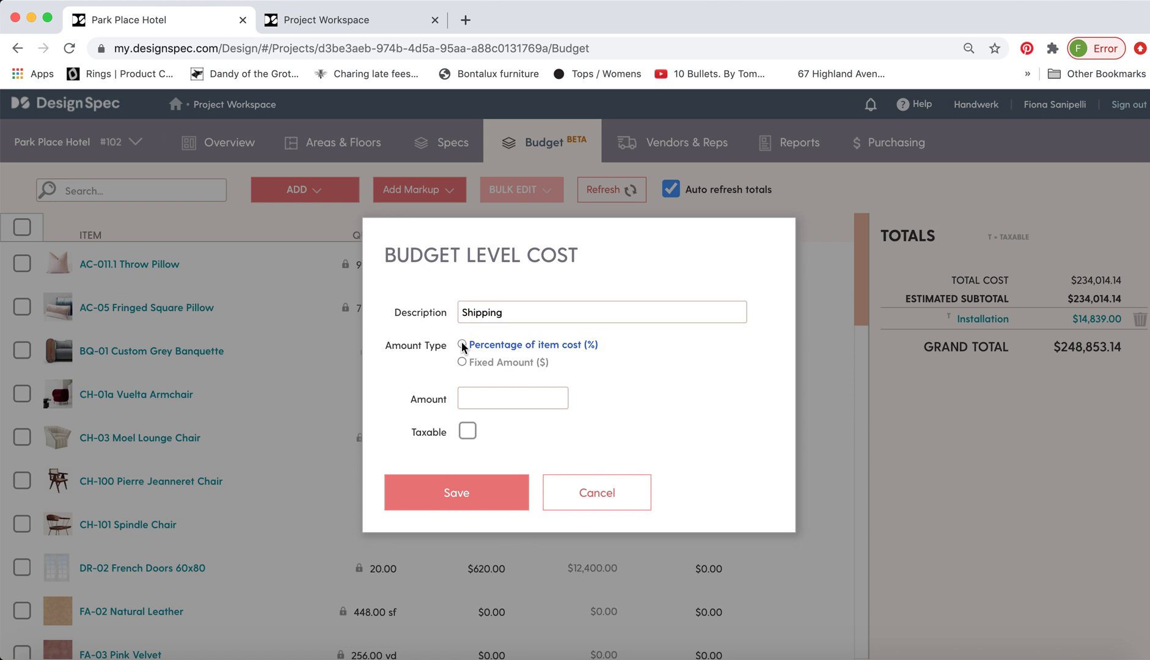
left_click(484, 395)
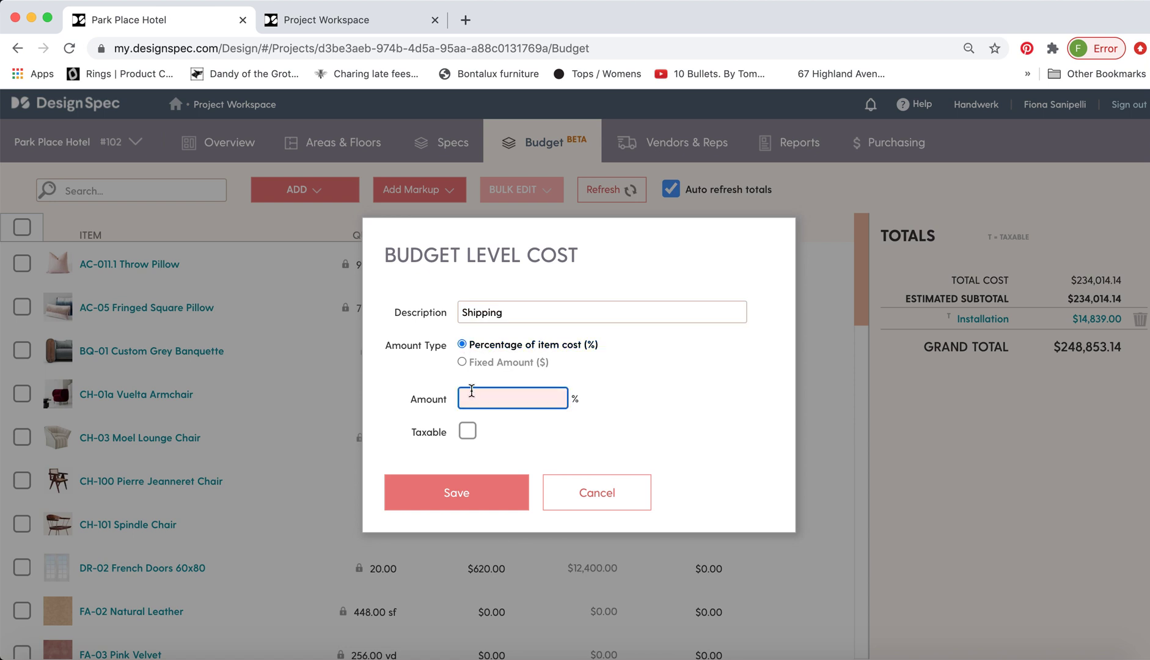
type("8")
left_click(454, 489)
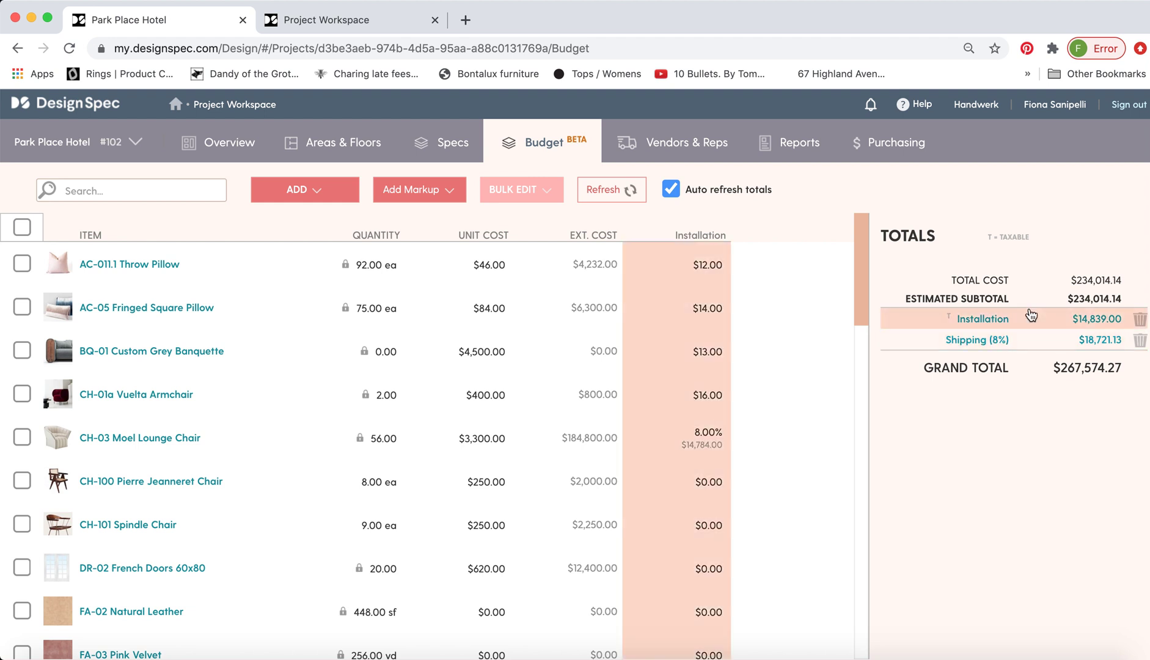
Step: Add a taxable Styling allowance at 12% of item cost and check the updated totals
left_click(330, 196)
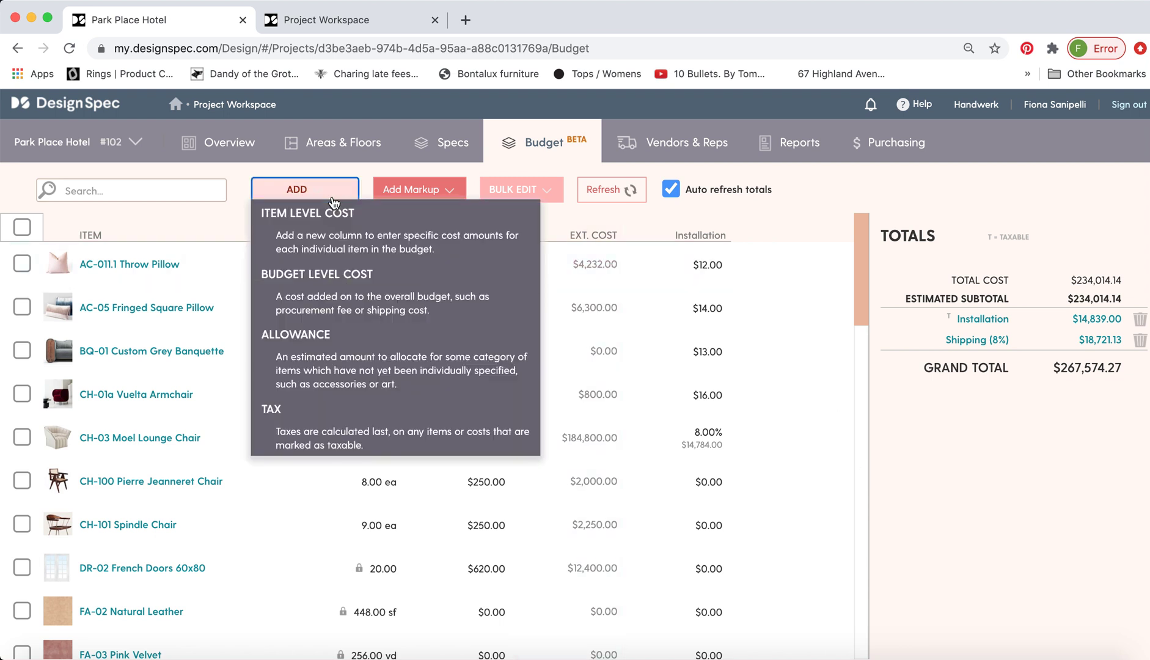
left_click(354, 337)
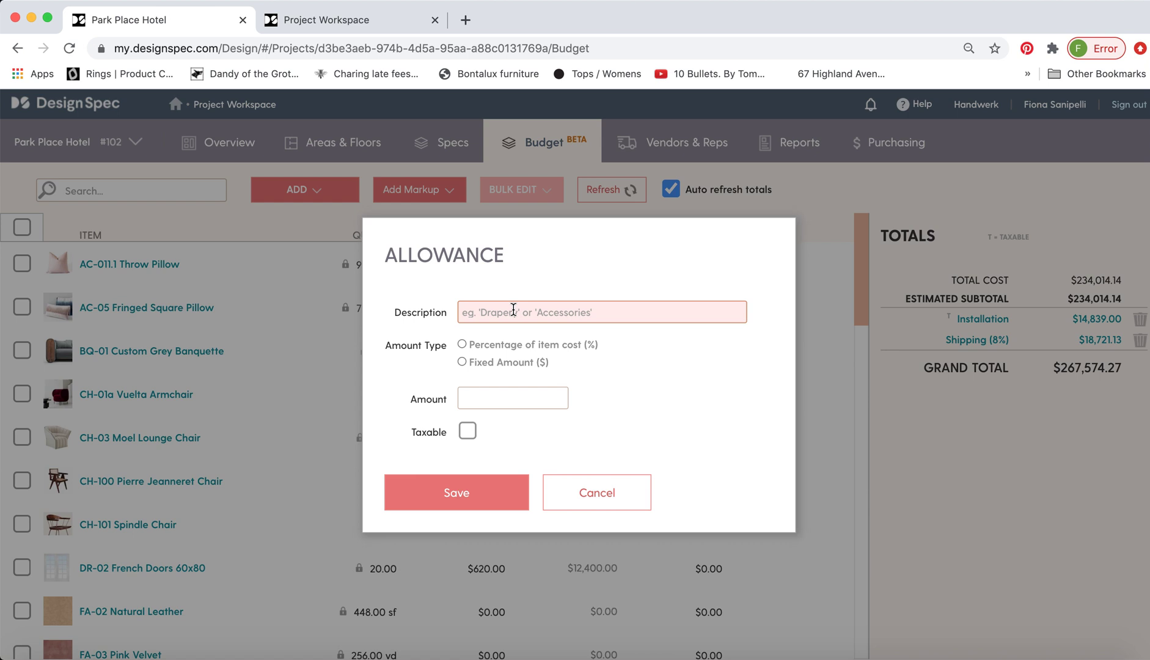
type("Styling")
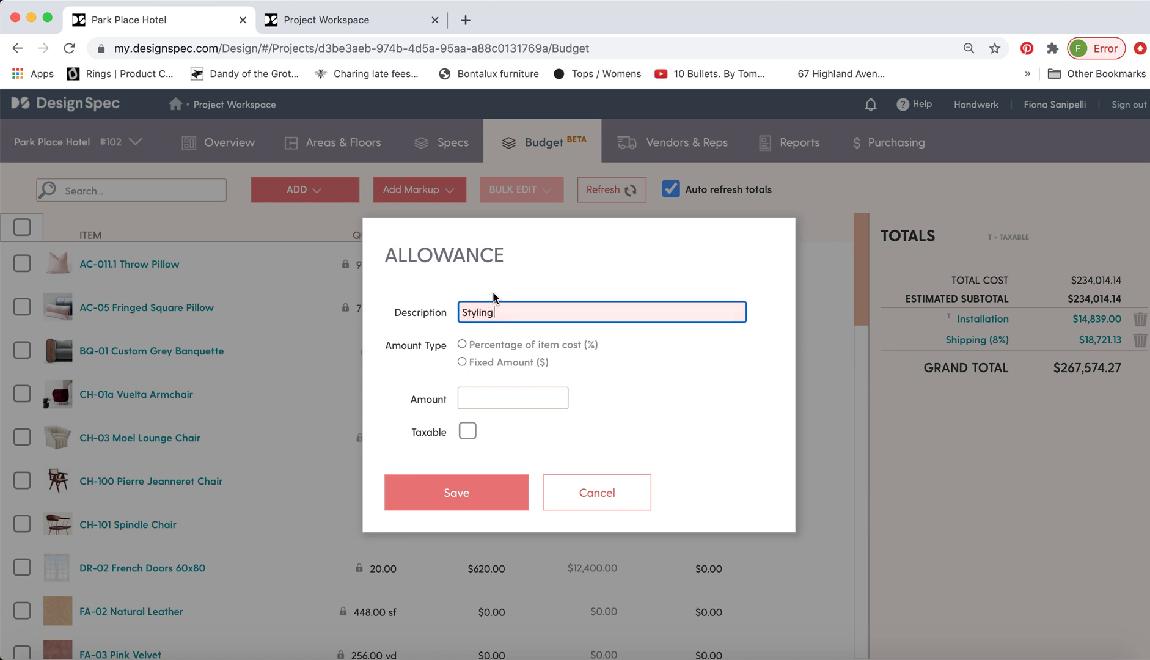
left_click(462, 343)
left_click(472, 391)
left_click(472, 391)
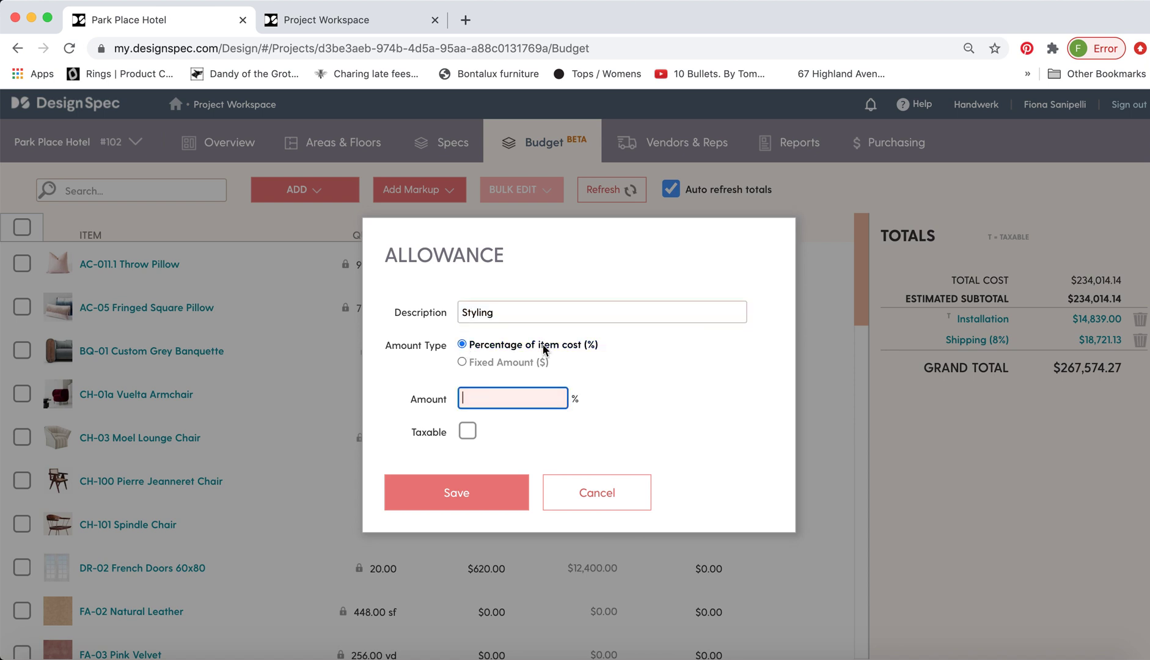
type("12")
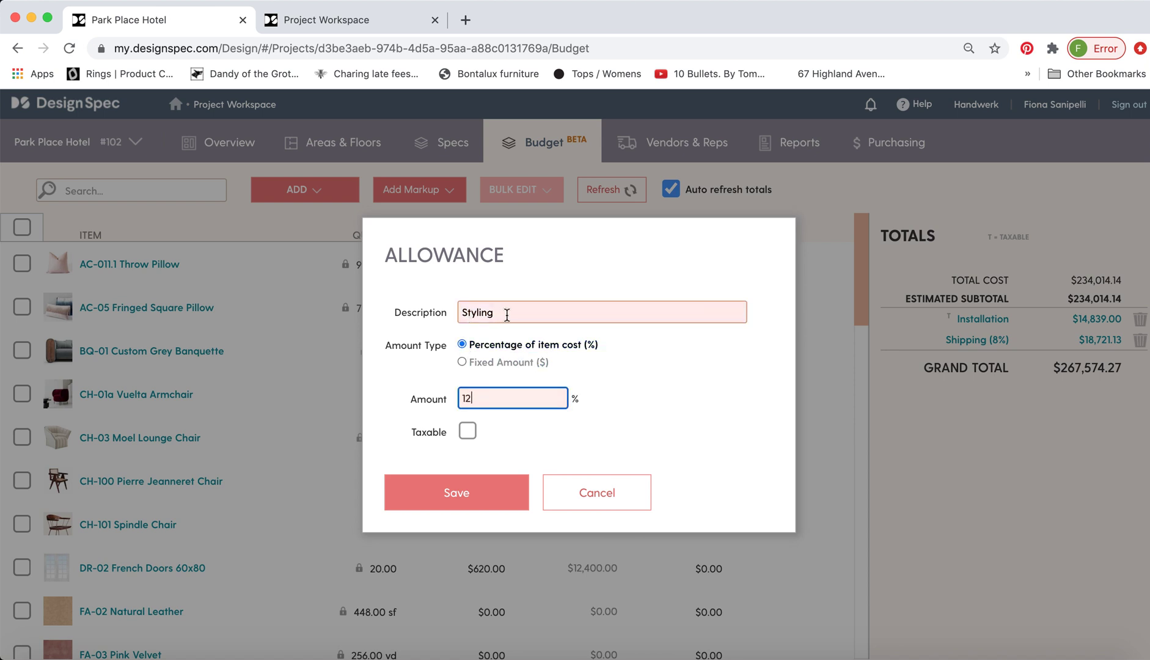
left_click(468, 431)
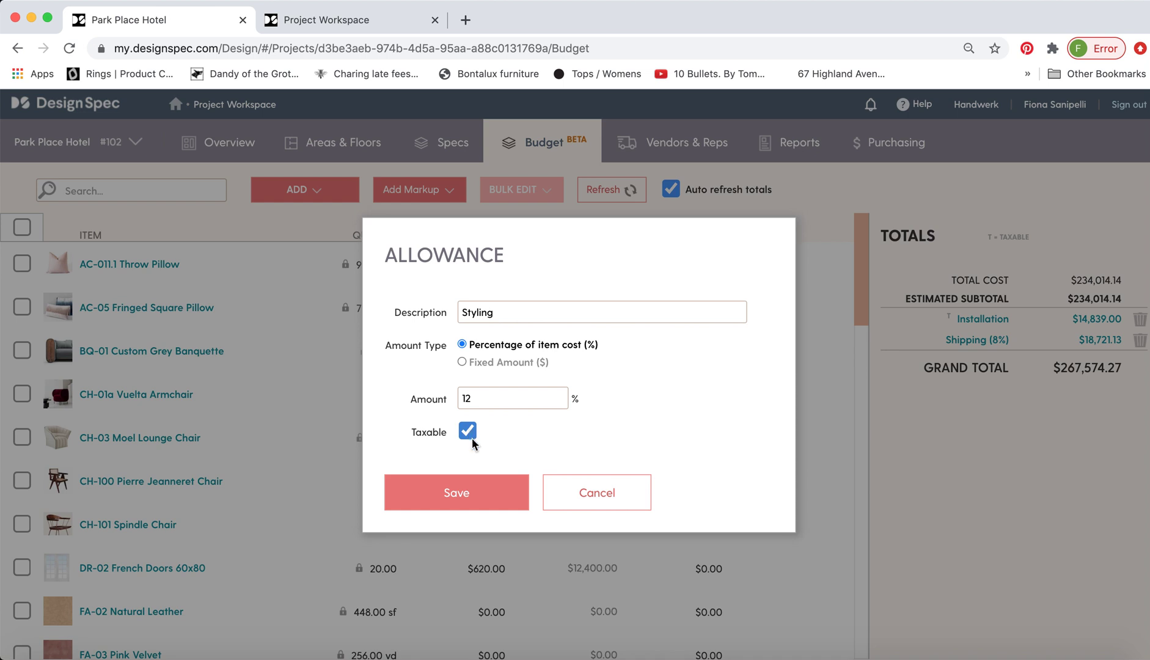
left_click(465, 498)
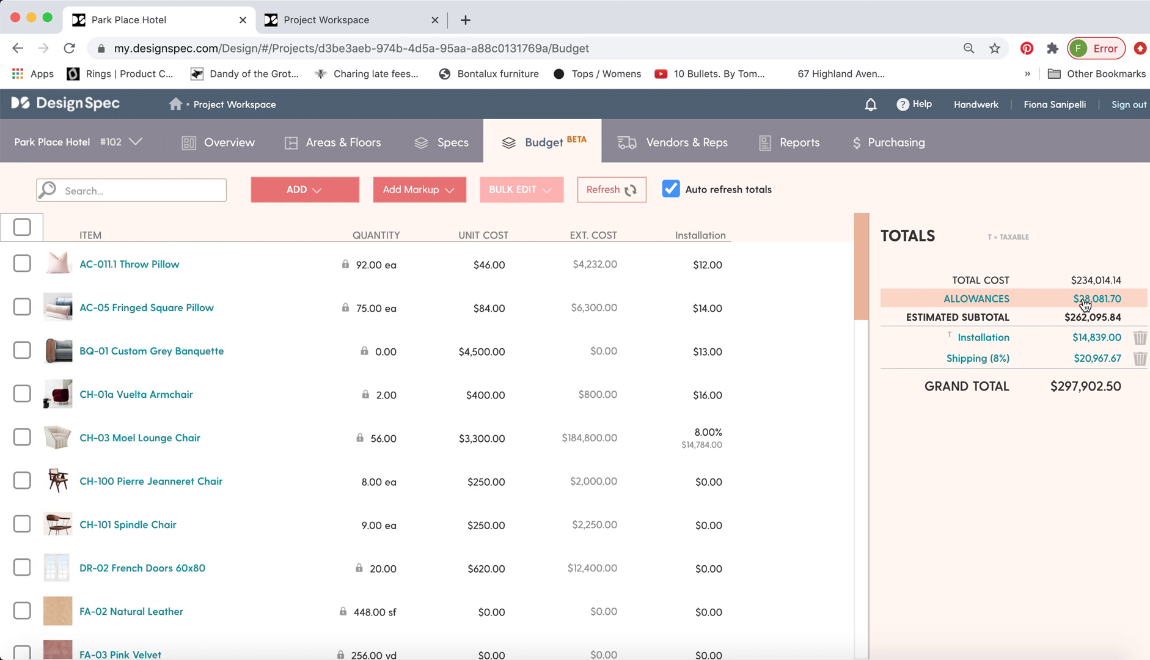
left_click_drag(867, 245, 835, 579)
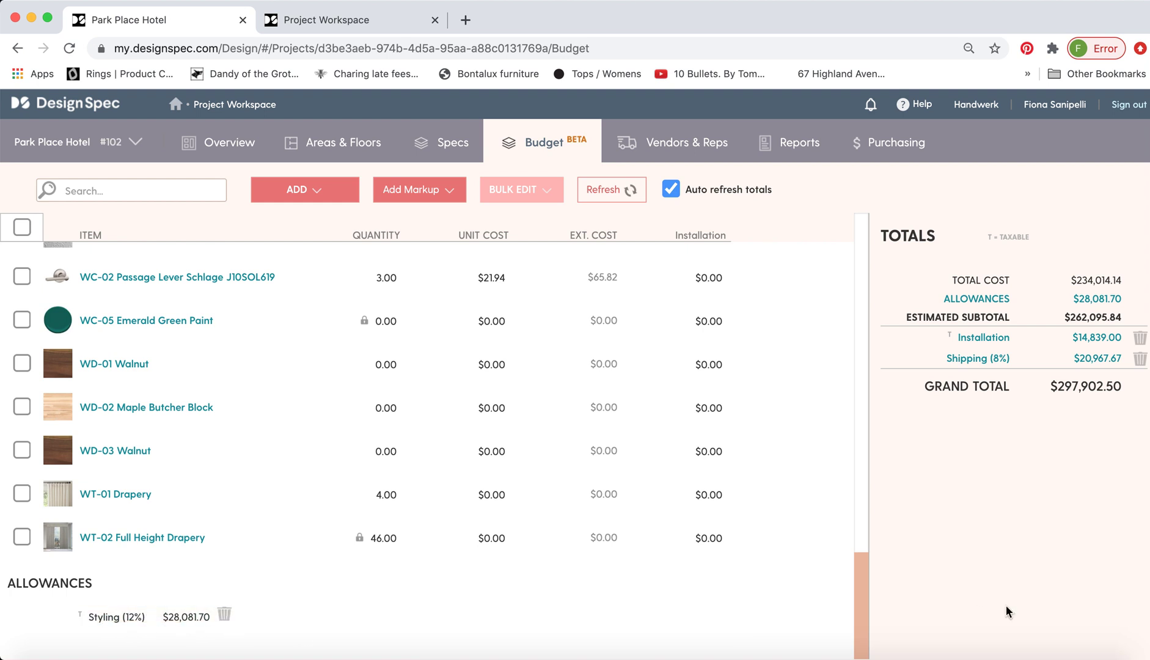
left_click_drag(857, 601, 844, 237)
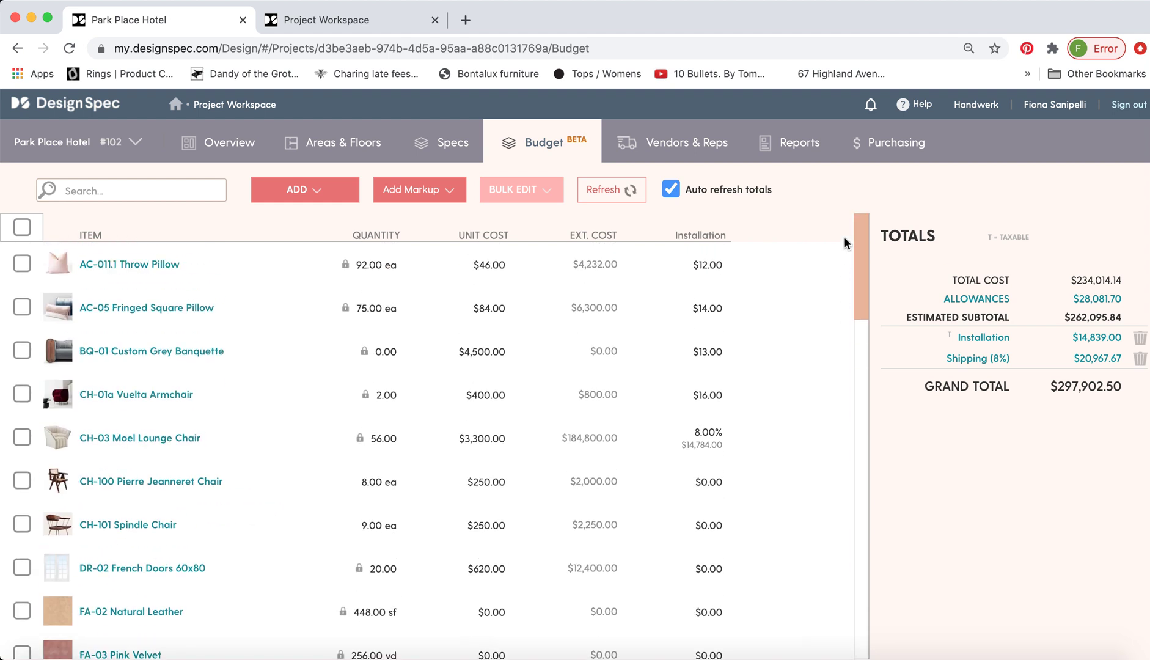
left_click(341, 197)
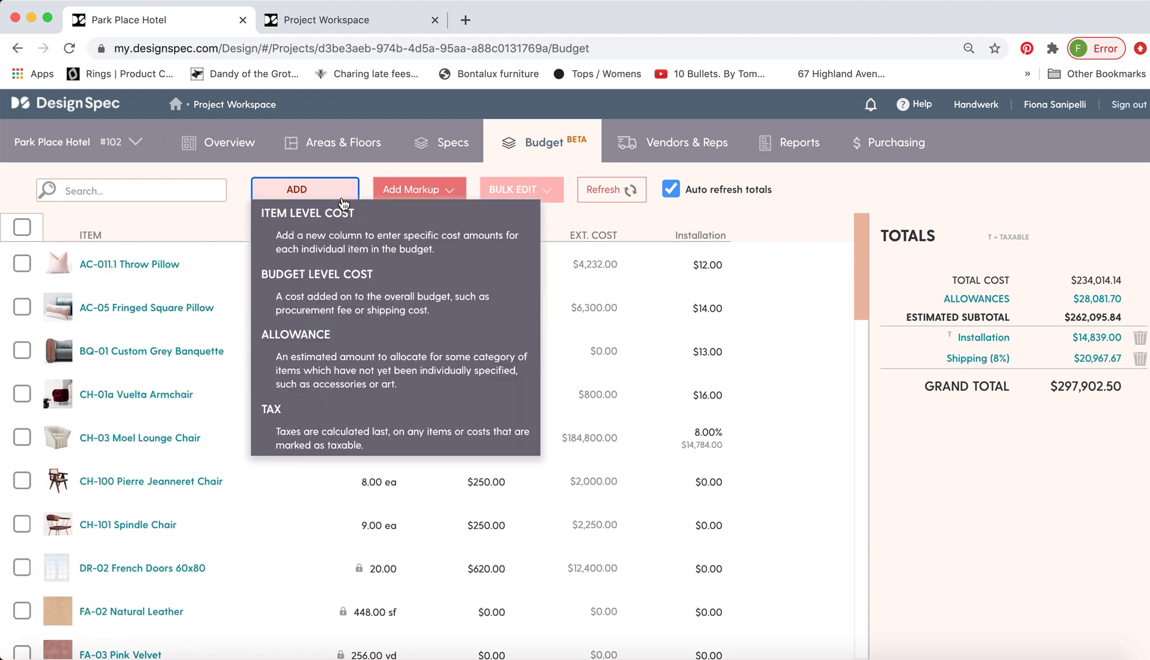
Step: Add a tax named Sales Tax at 5% of item cost
left_click(273, 411)
left_click(476, 329)
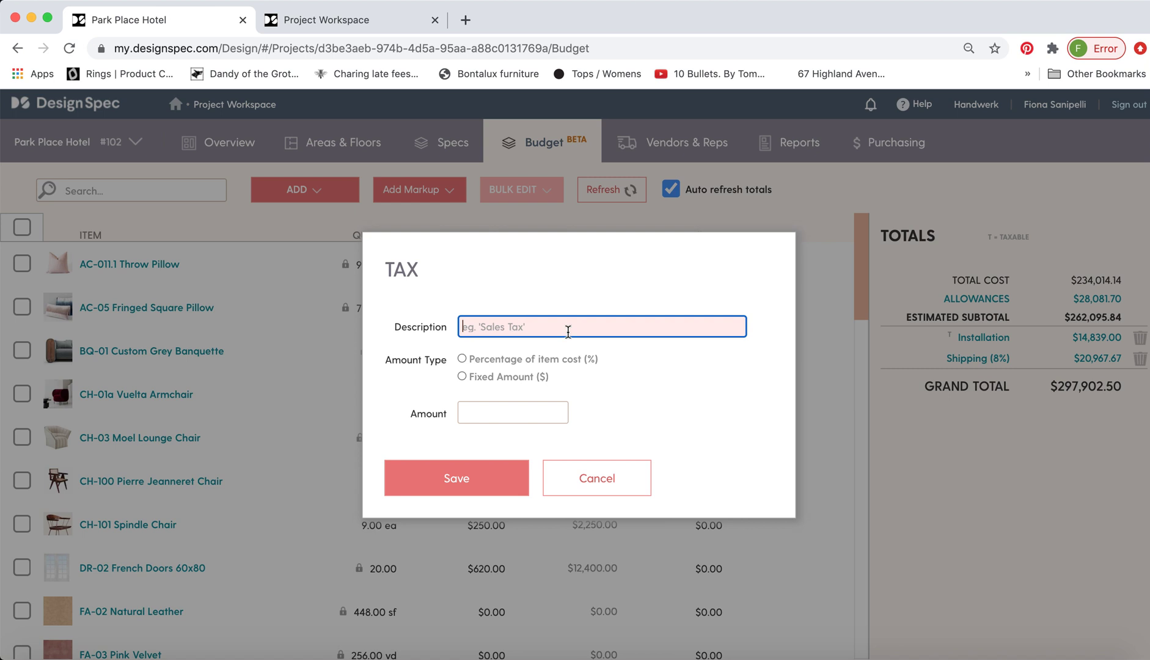
type("Sales Tax")
left_click(462, 359)
left_click(476, 409)
type("5")
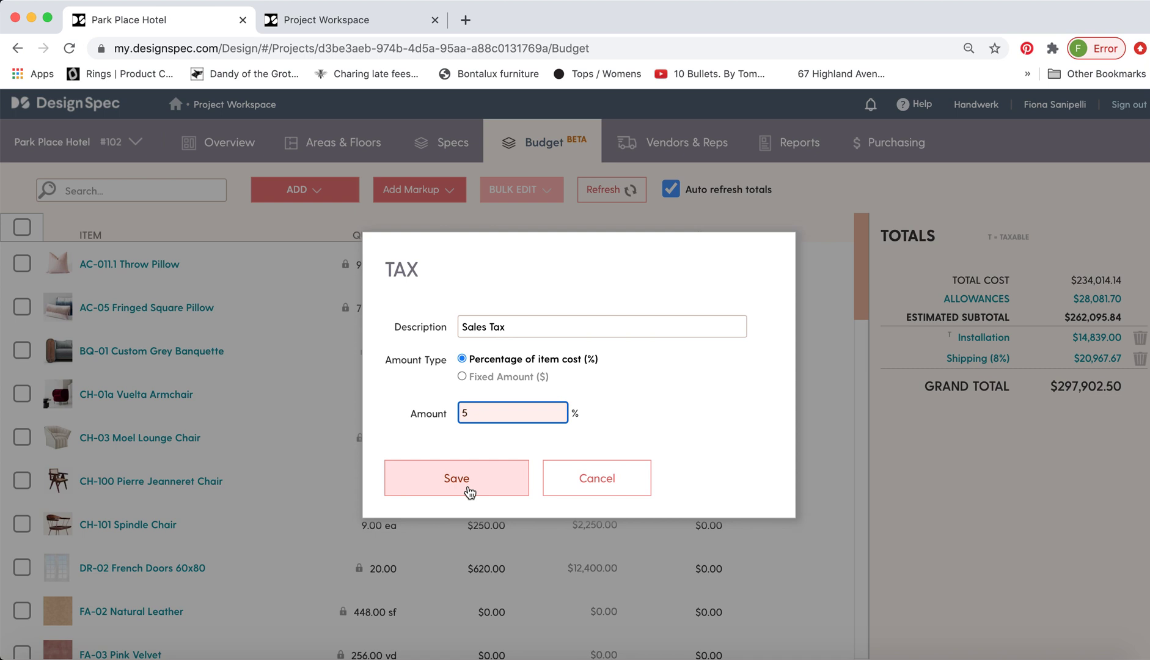
left_click(463, 480)
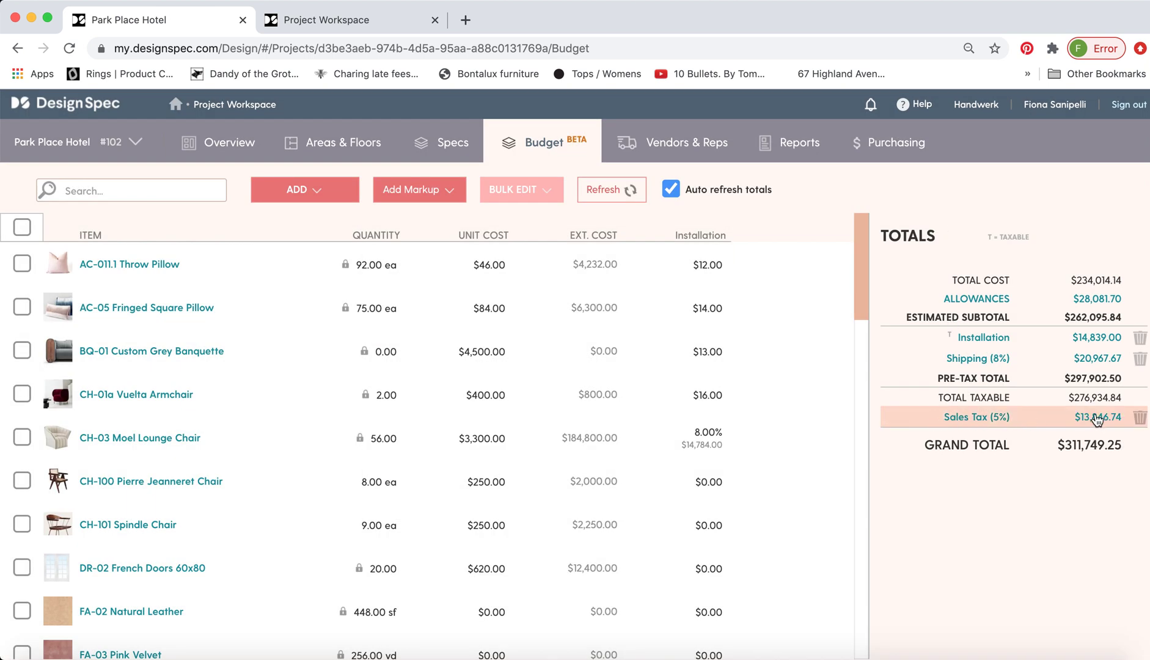
Step: Rename the tax to State Tax and change its rate to 6.5%
left_click(974, 421)
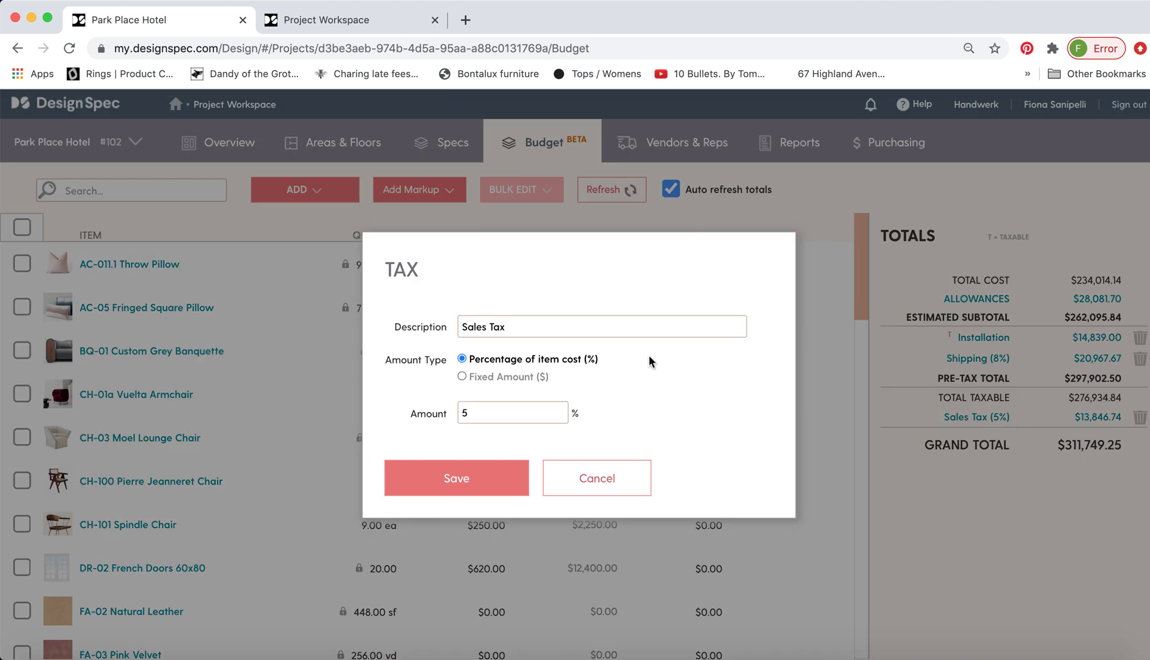
double_click(468, 329)
type("State")
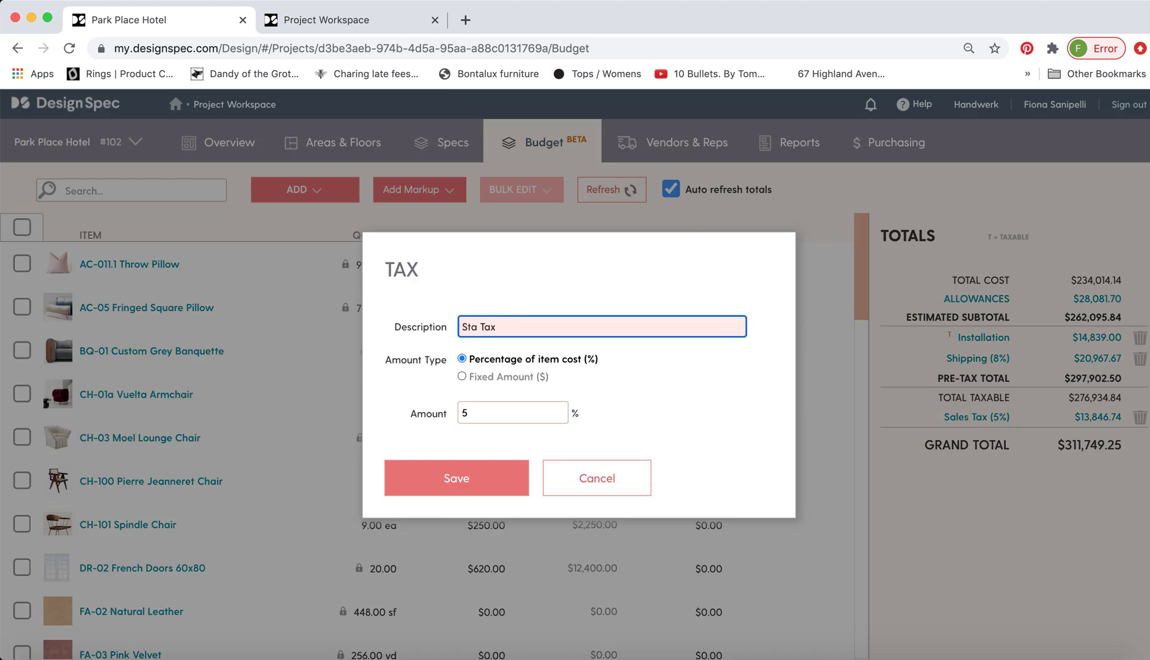
double_click(459, 412)
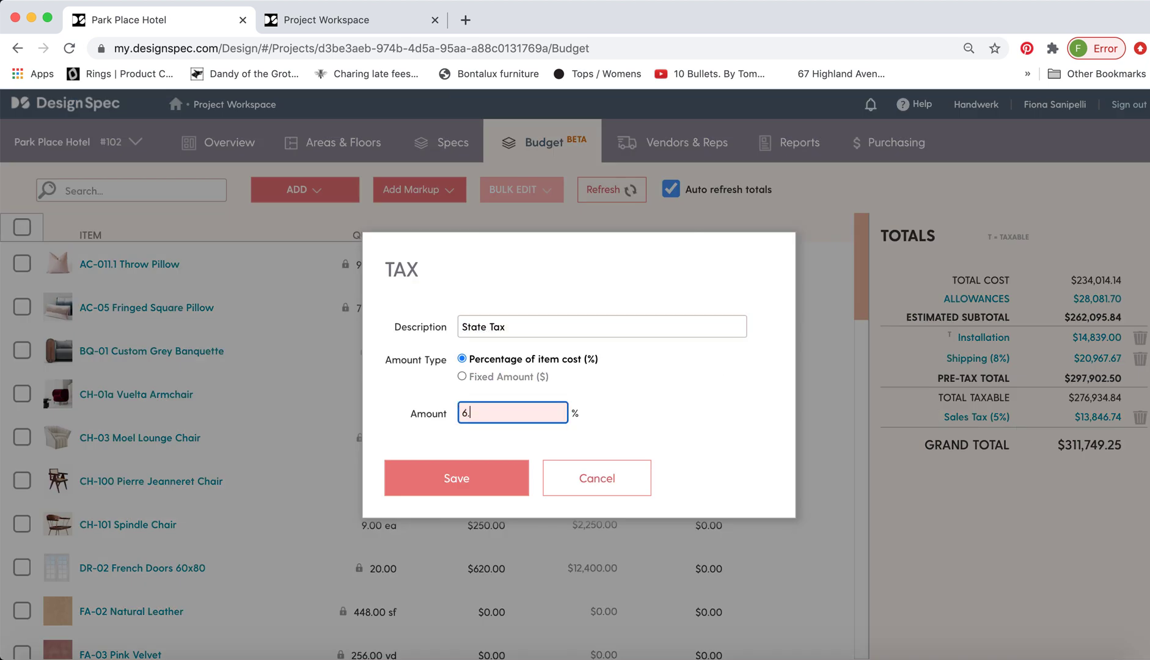
left_click(488, 476)
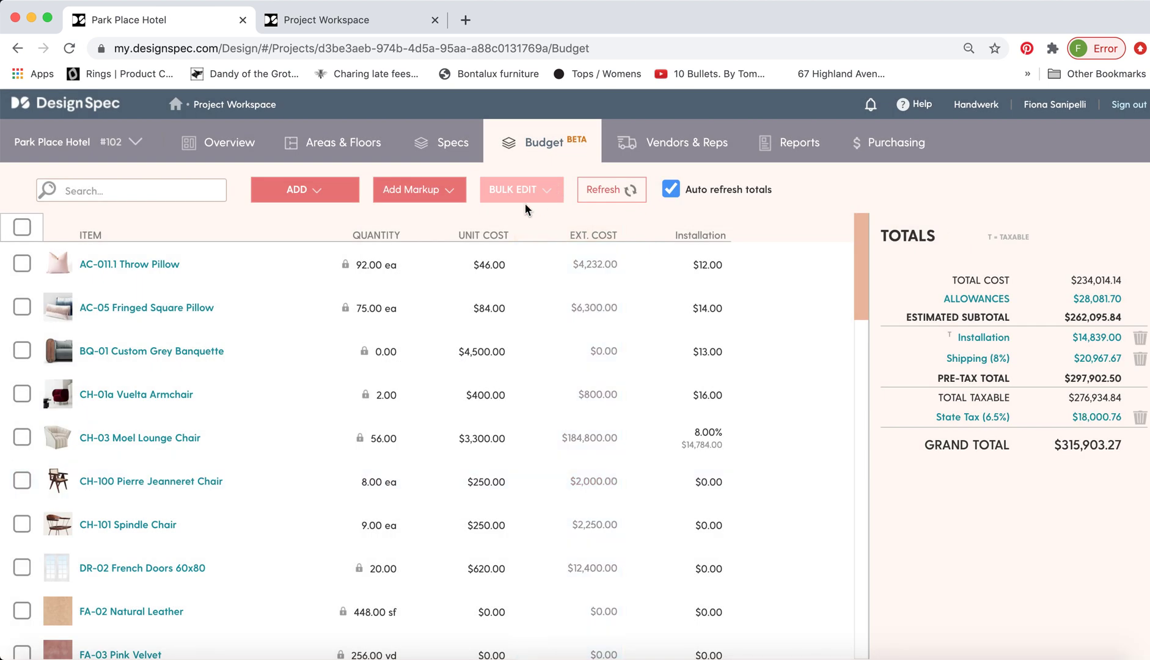
left_click(448, 201)
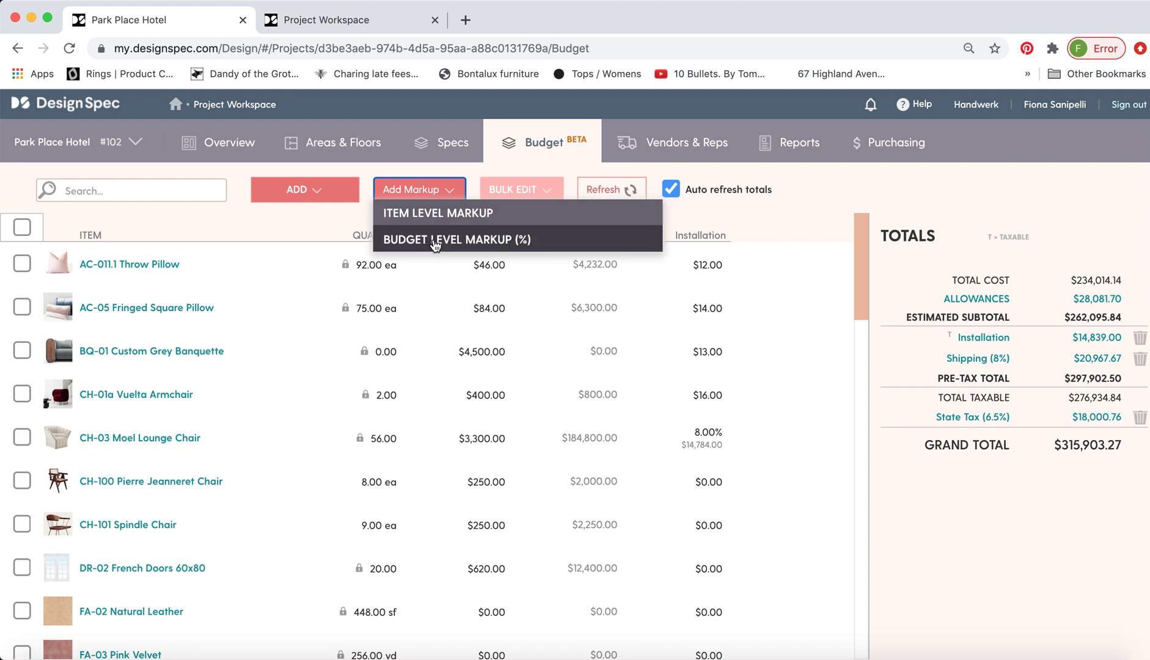
Step: Add item-level markup columns and start editing the AC-011.1 Throw Pillow's markup
left_click(468, 213)
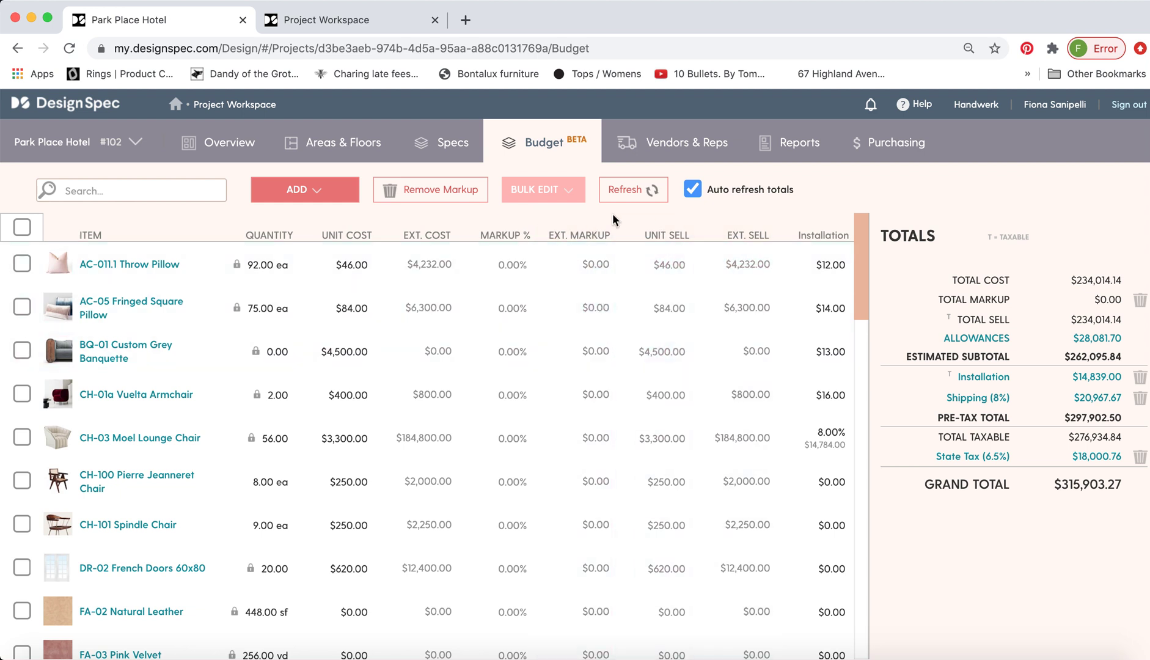
left_click(511, 267)
Step: Enter 13%, 14% and 15% markups for the first three items
type("13")
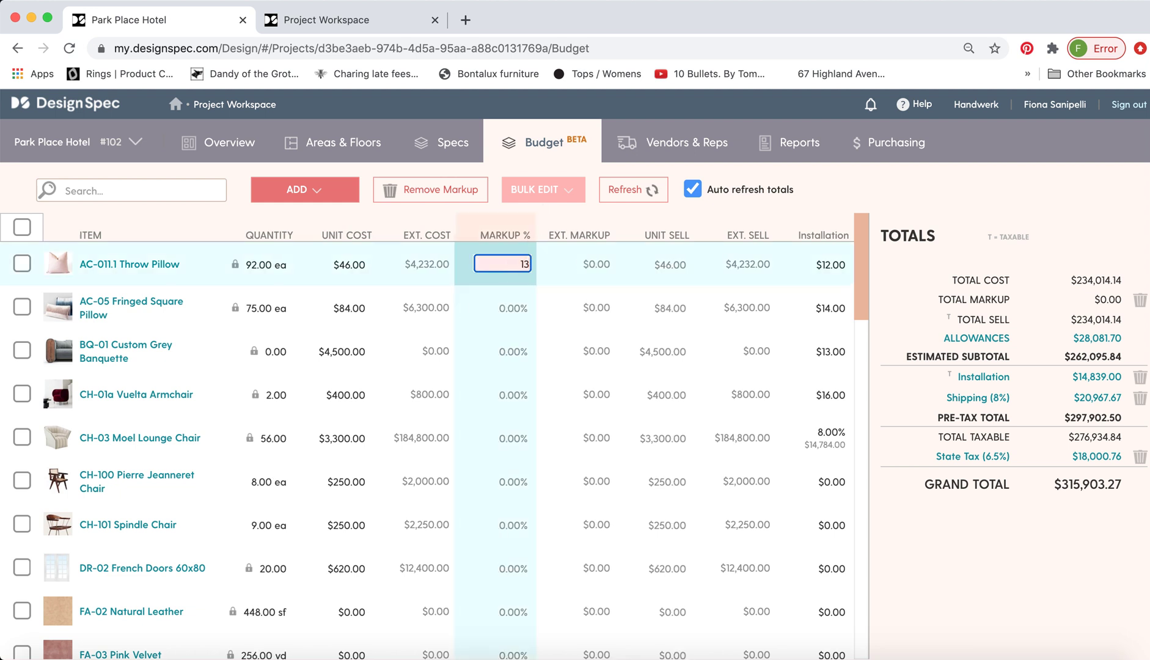
key("Return")
type("14")
key("Return")
type("15")
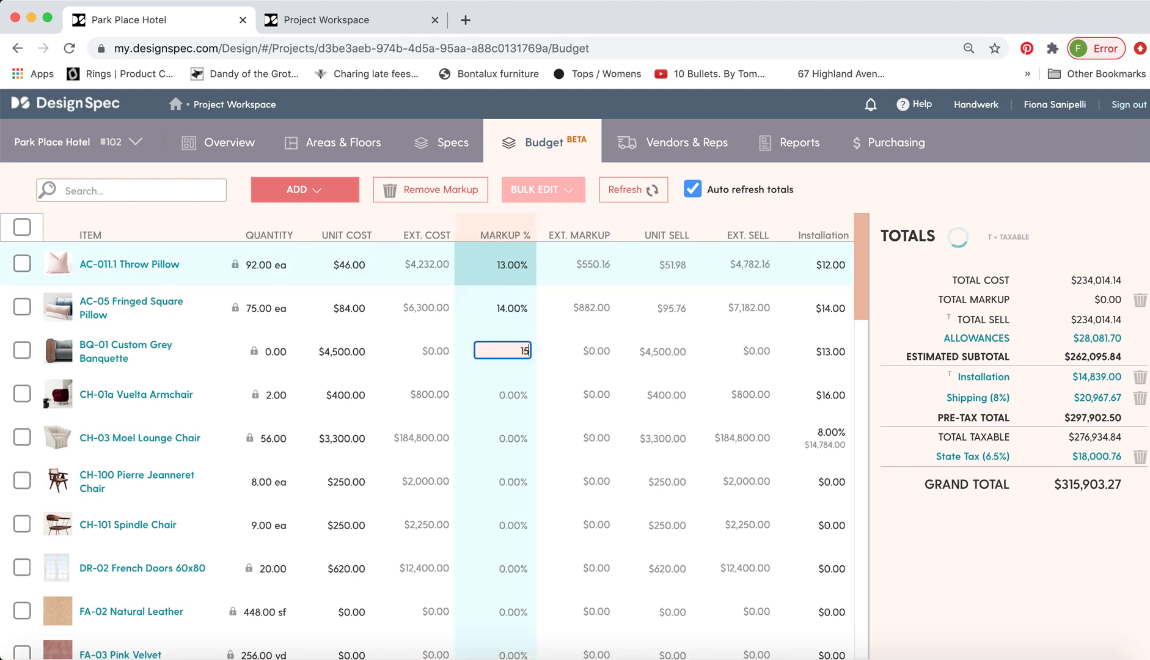
left_click(513, 208)
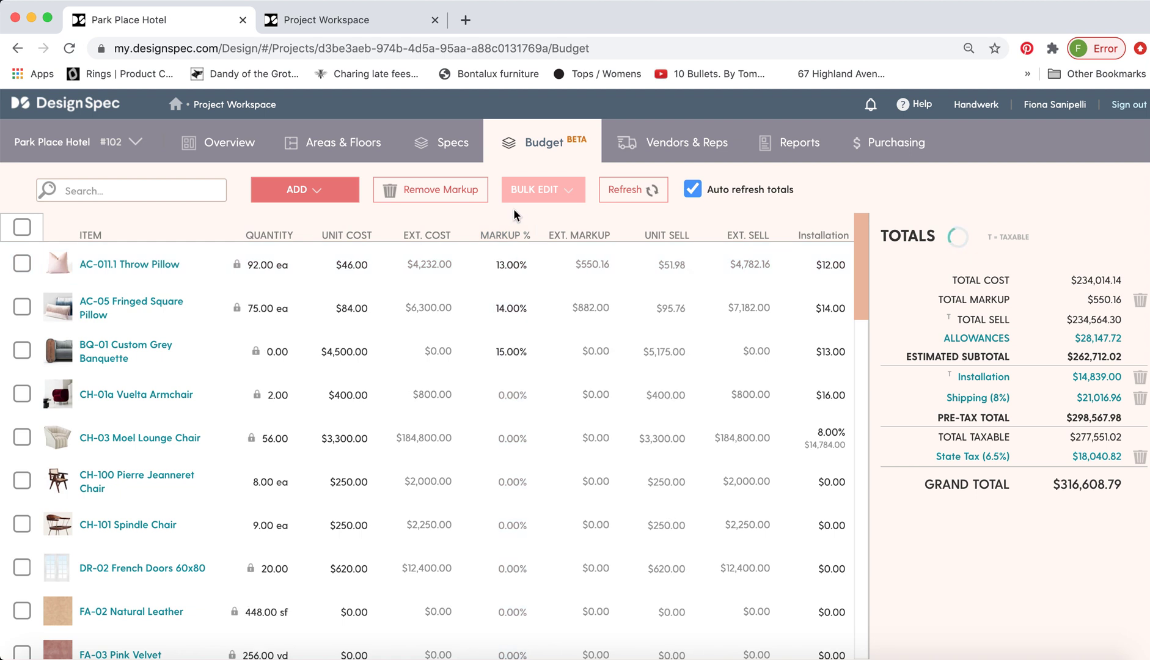
Step: Set unit sell prices to $500 for CH-01a and $275 for CH-100
left_click(665, 396)
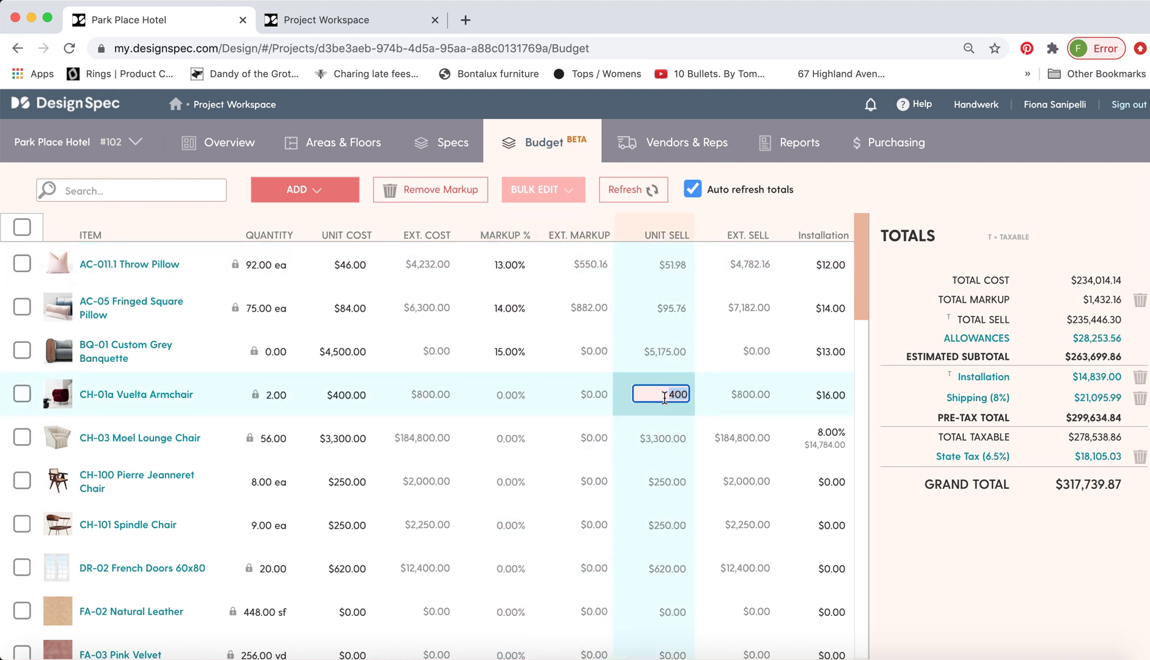
type("500")
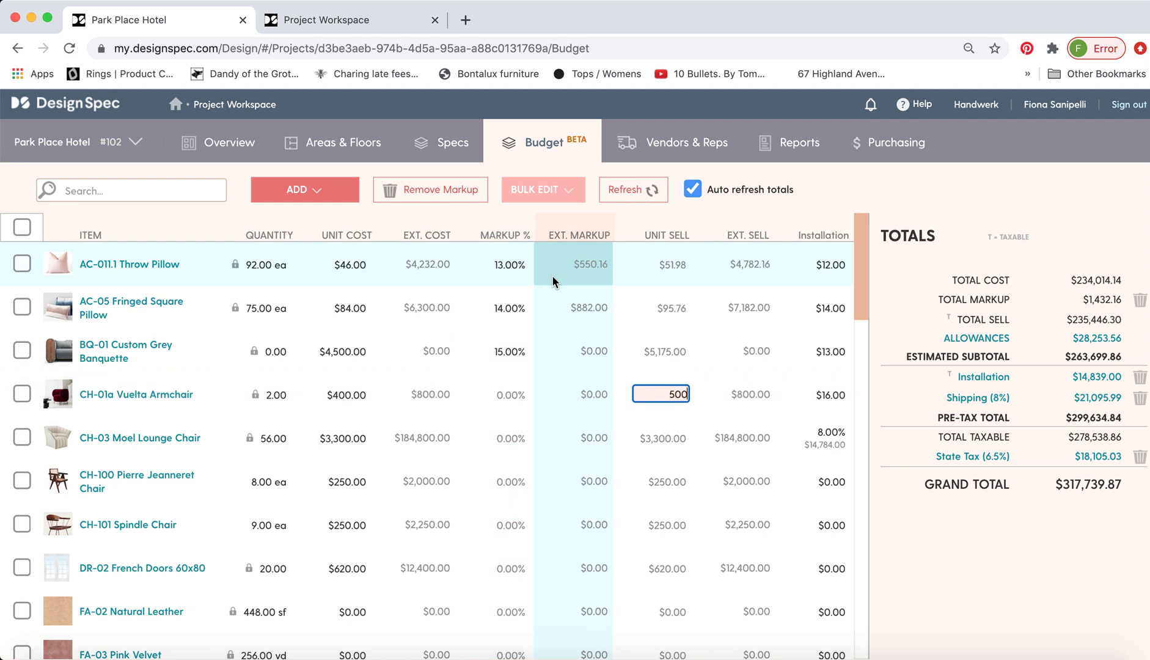
left_click(553, 215)
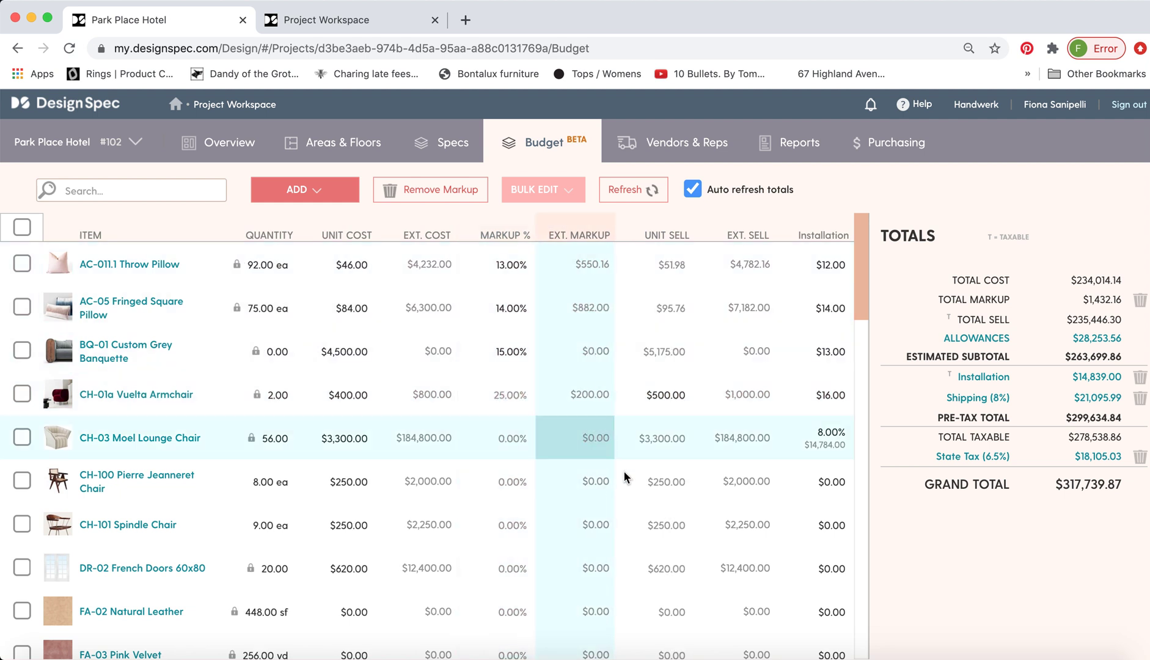
left_click(656, 482)
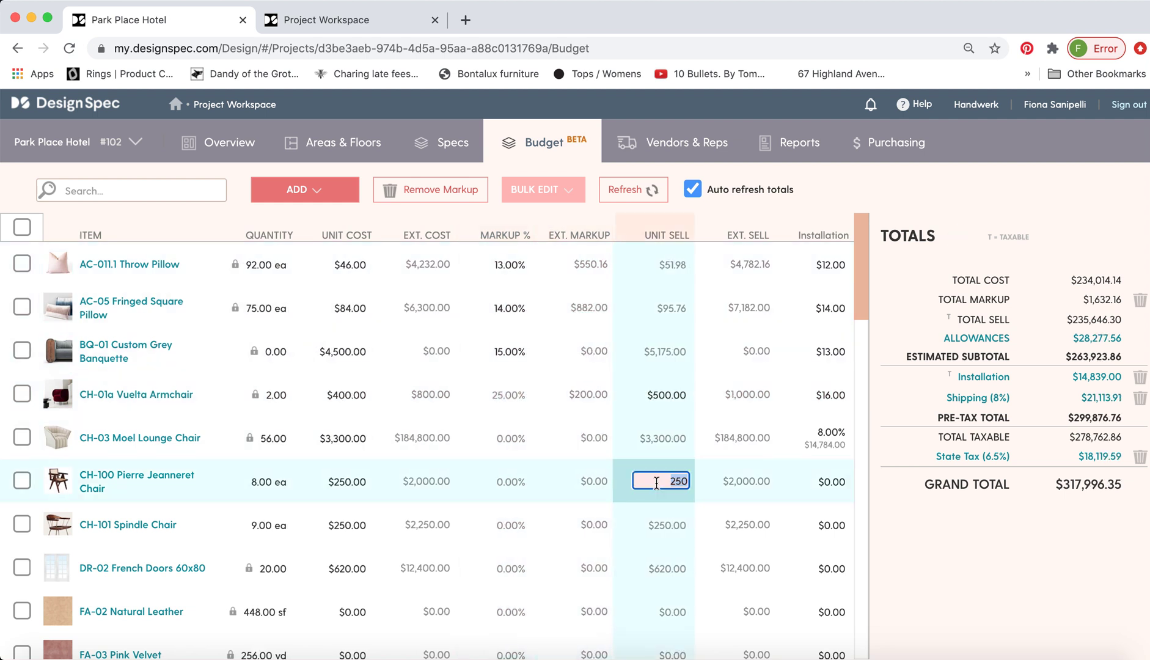
type("275")
left_click(553, 264)
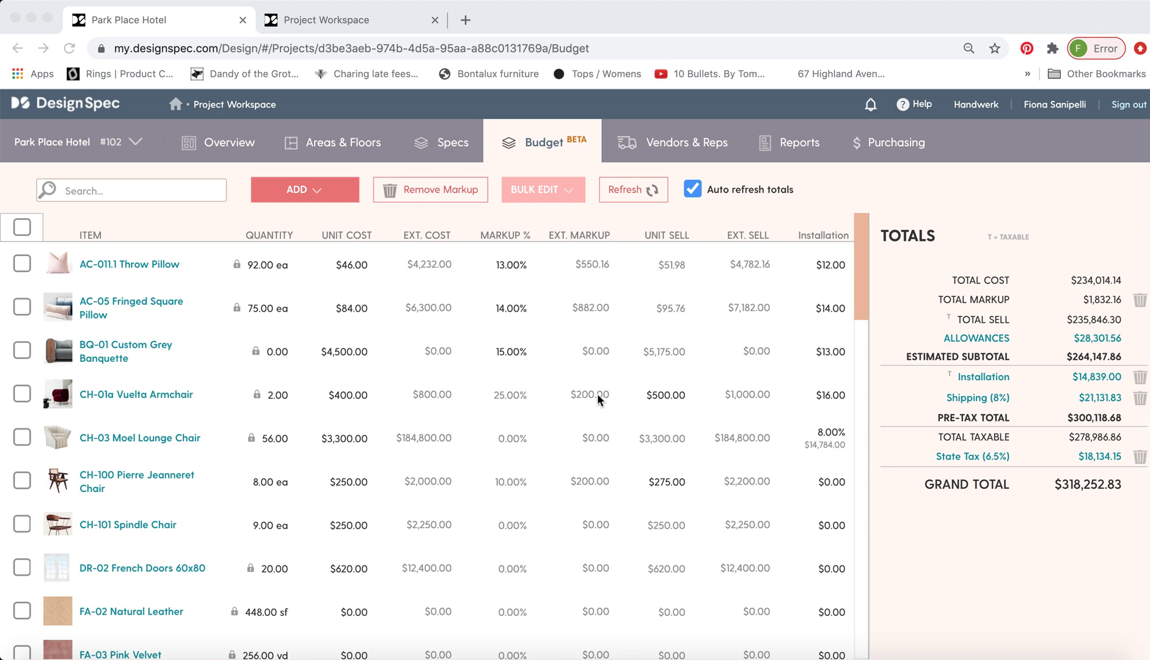
left_click(582, 214)
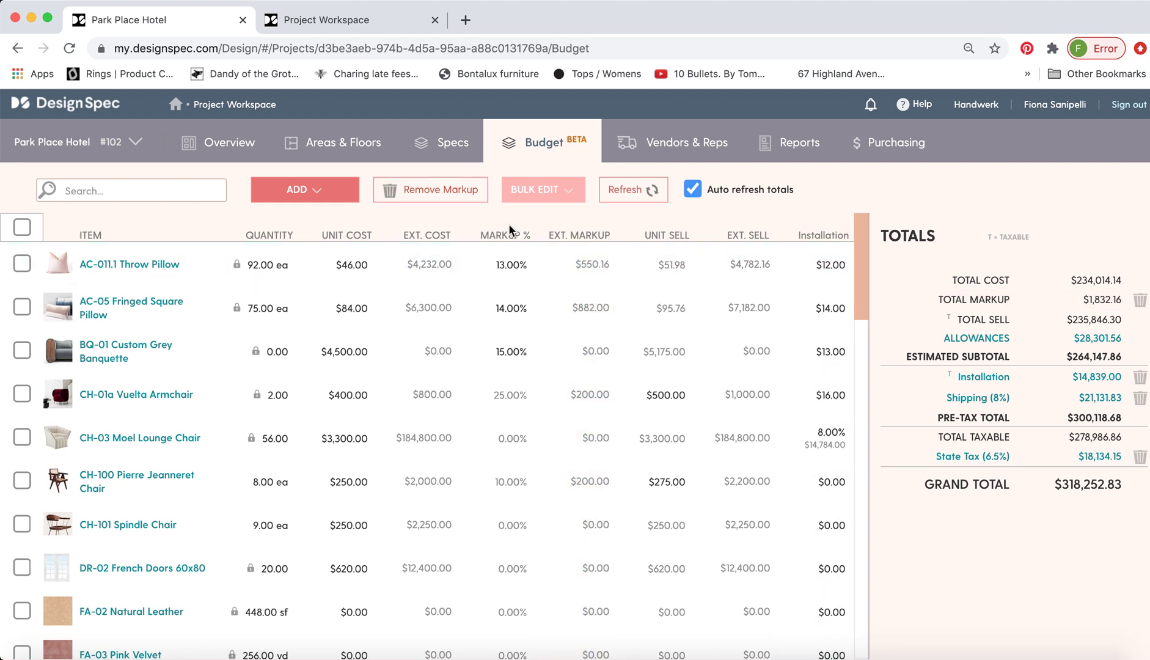
Step: Replace the item markups with an 8% budget-level markup, then go to Reports
left_click(459, 197)
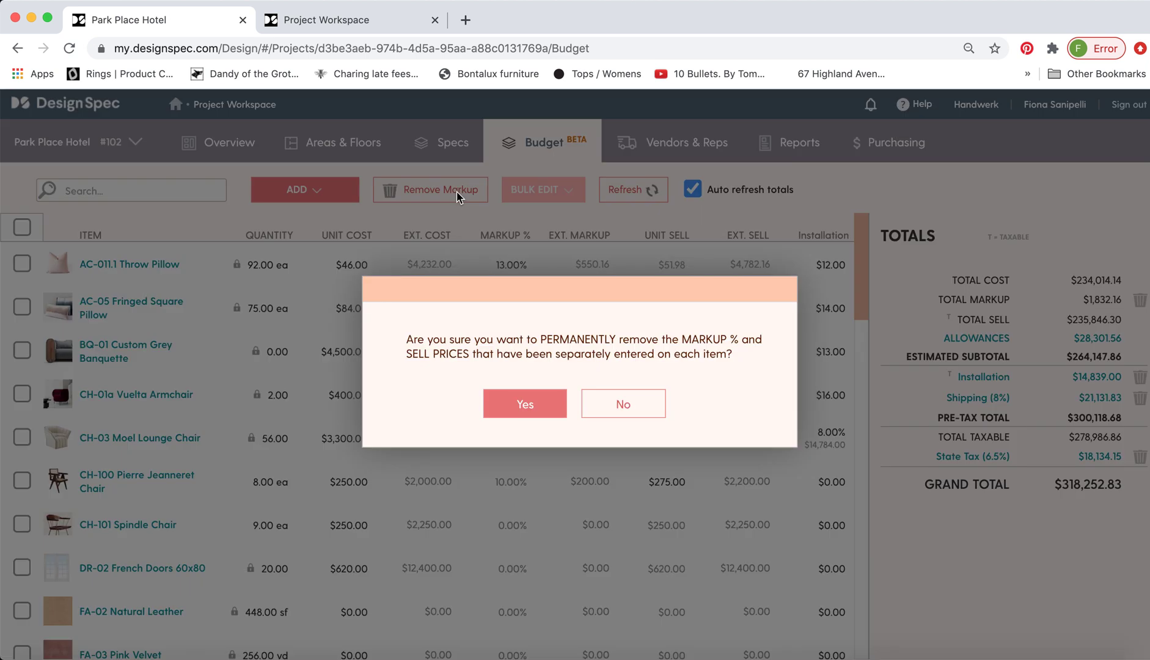
left_click(514, 396)
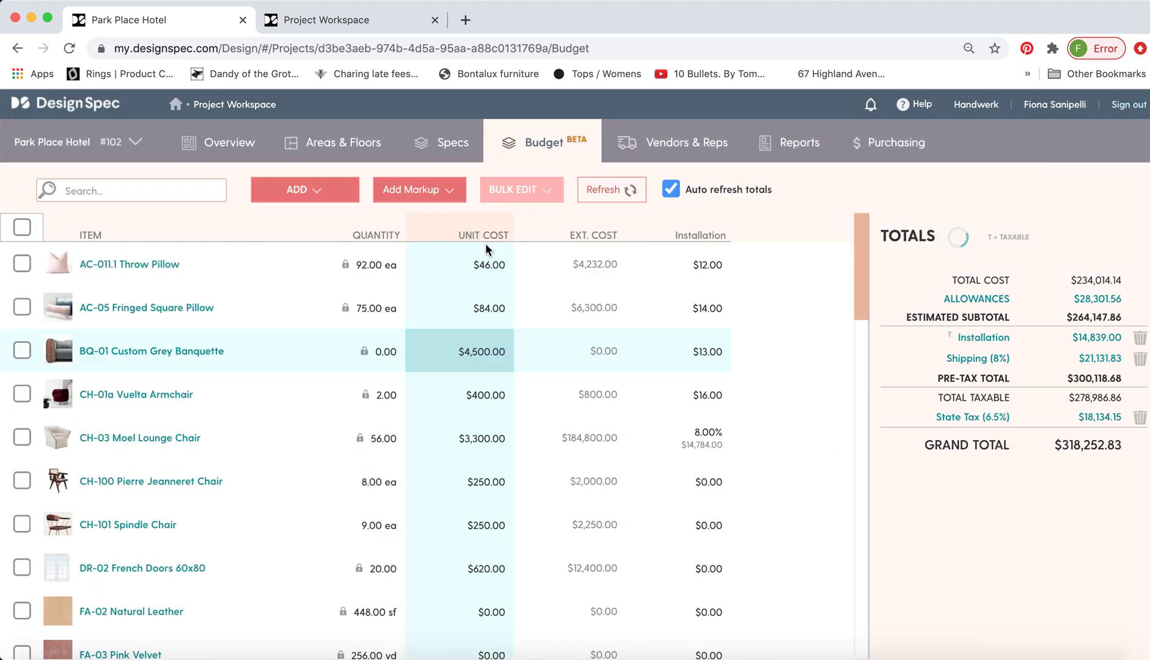
left_click(457, 193)
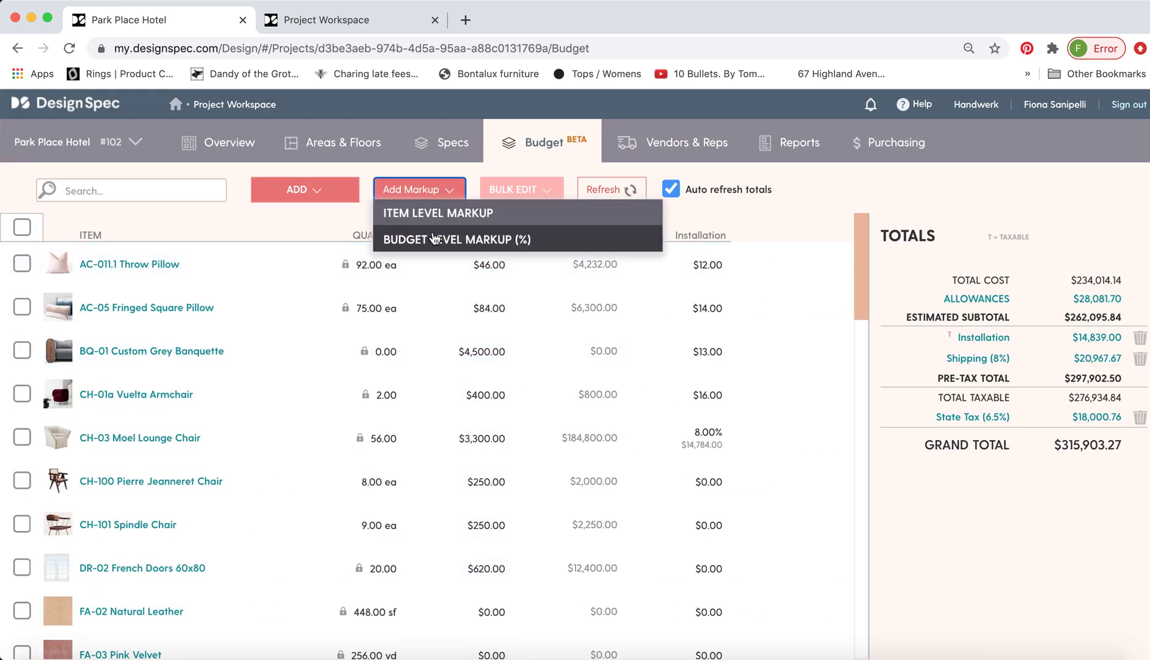
left_click(432, 239)
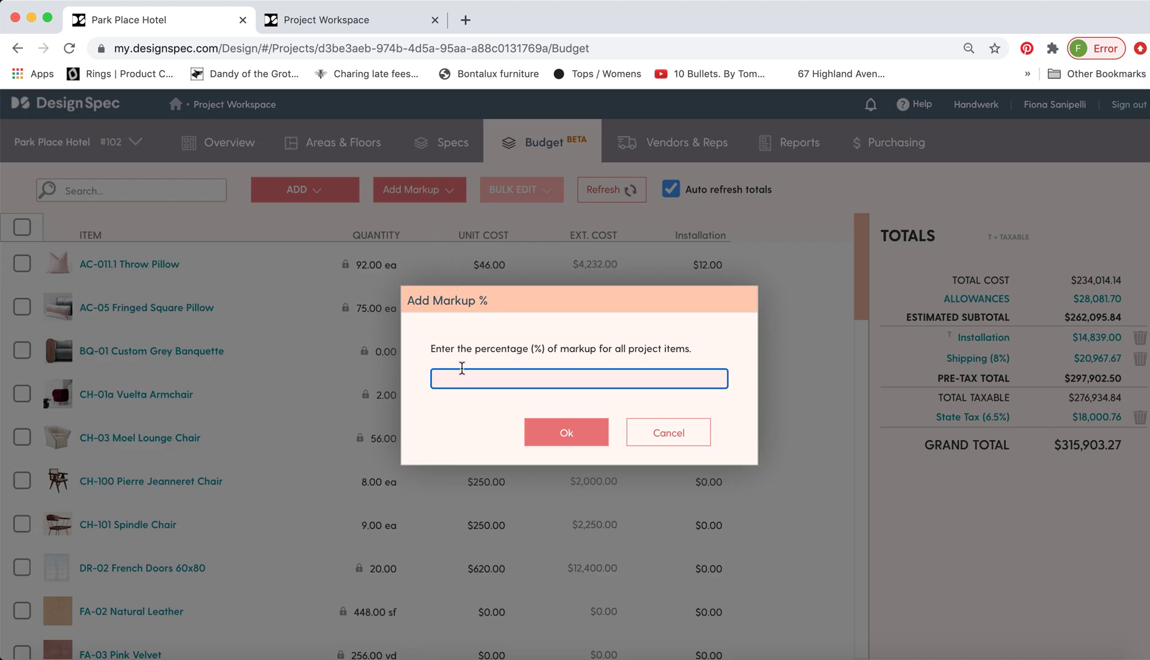
type("8")
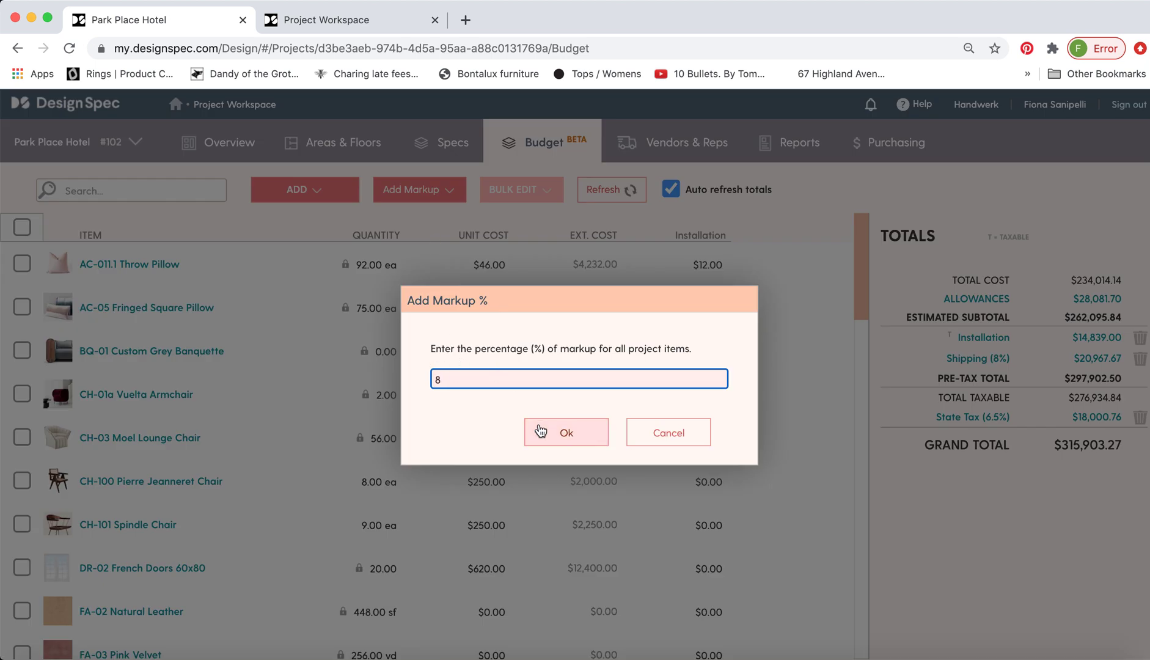
left_click(548, 432)
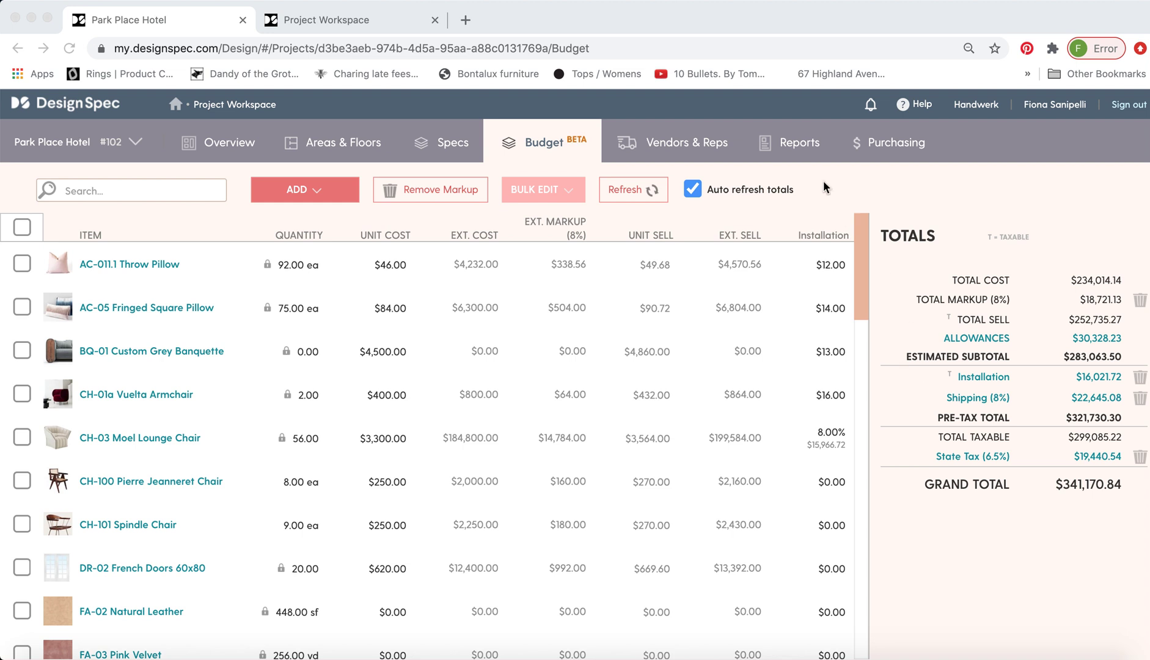
left_click(796, 141)
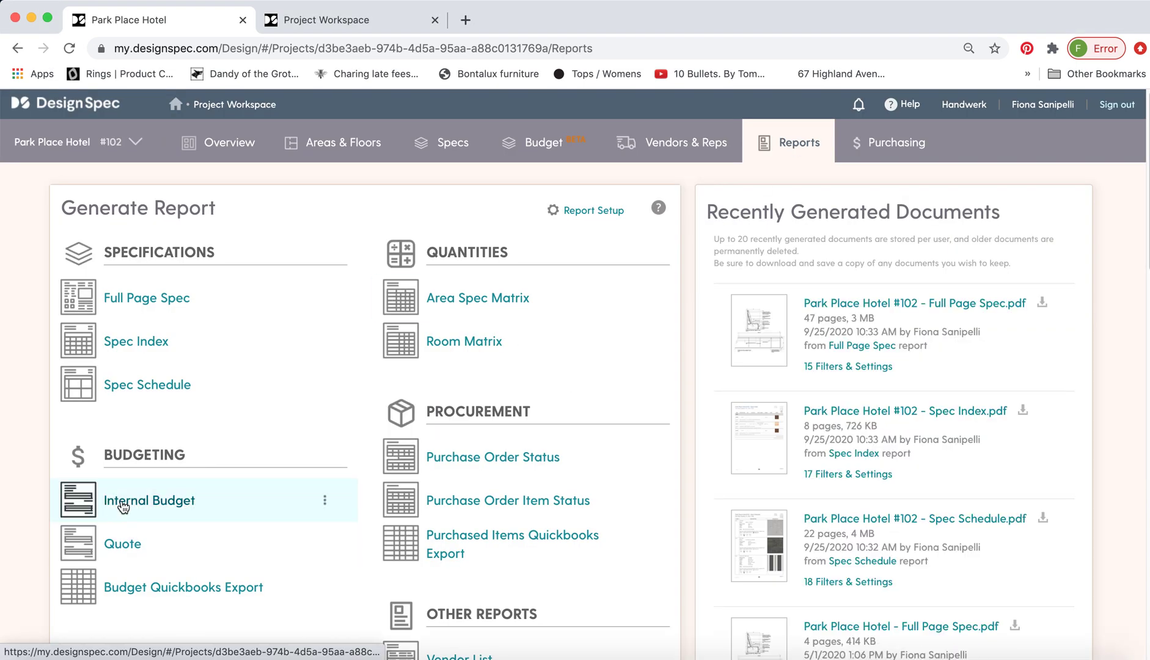
Step: Generate the full Internal Budget report and page to its $341,170.84 summary totals
left_click(122, 505)
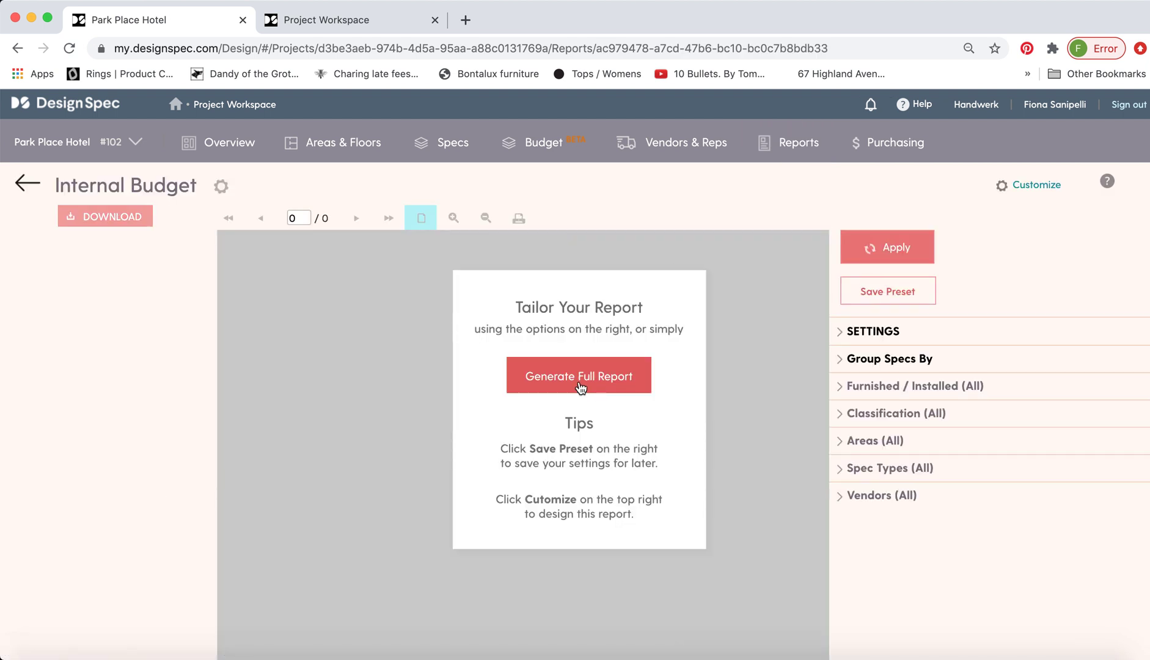
left_click(579, 382)
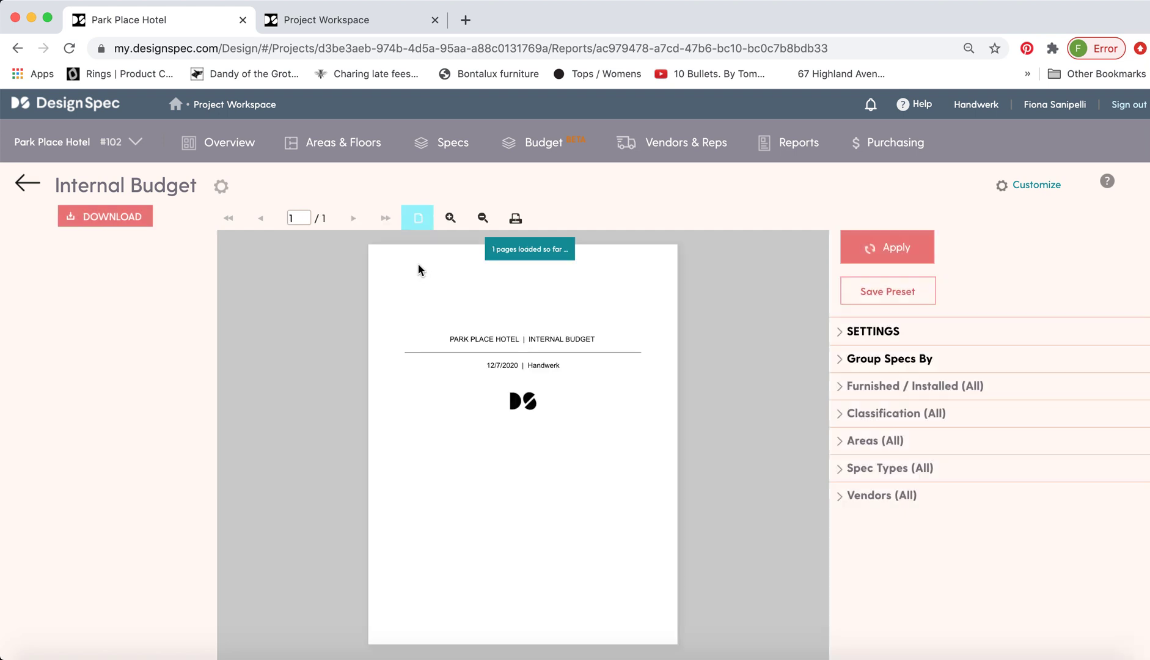
left_click(359, 219)
left_click(359, 220)
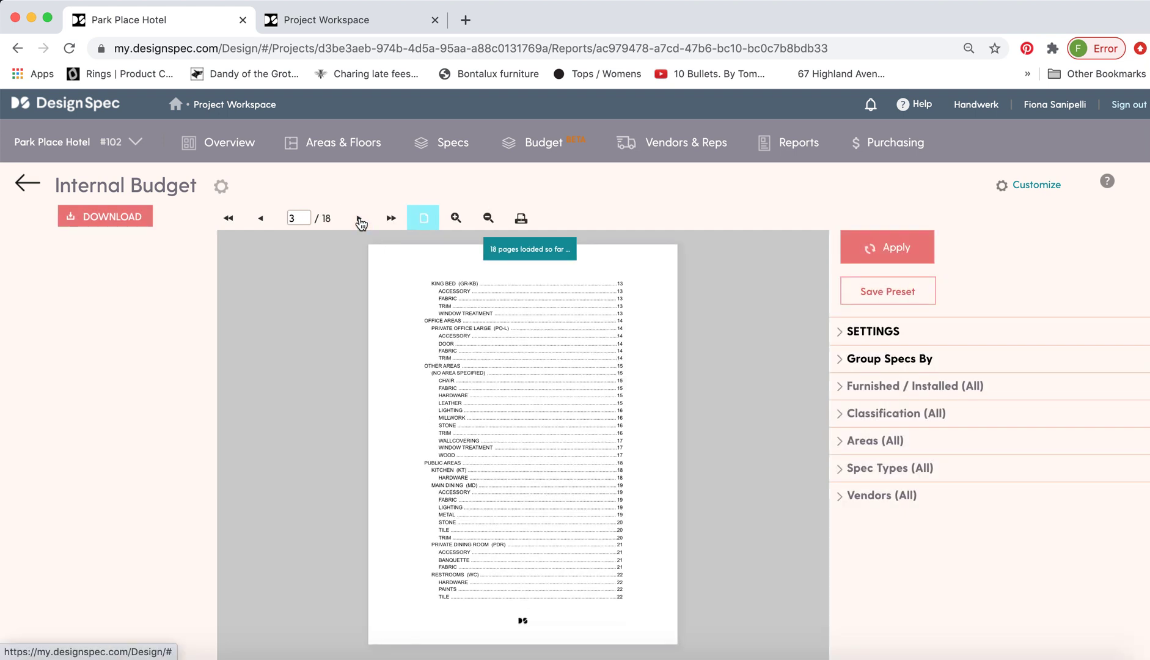
left_click(360, 222)
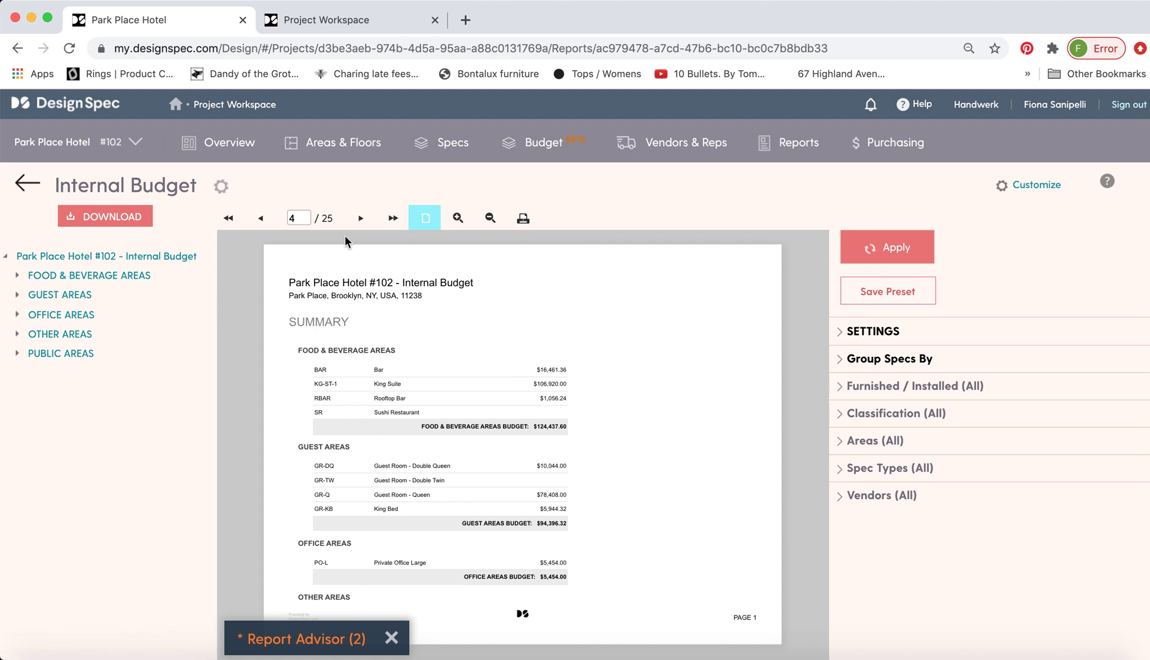
left_click(360, 220)
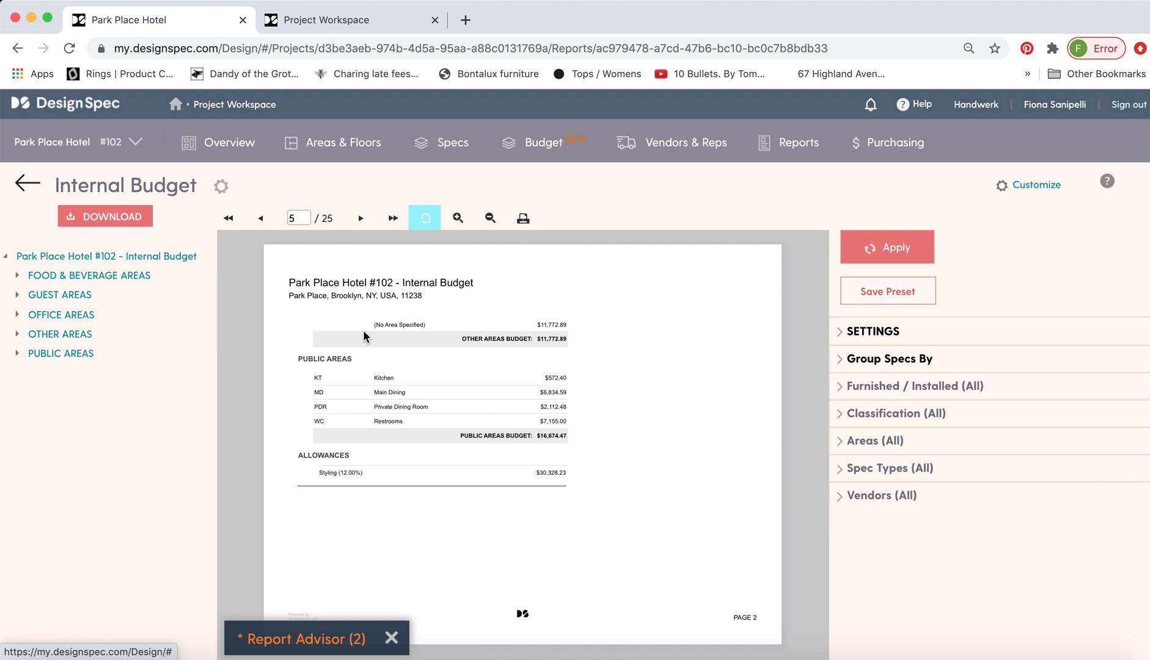
left_click(360, 218)
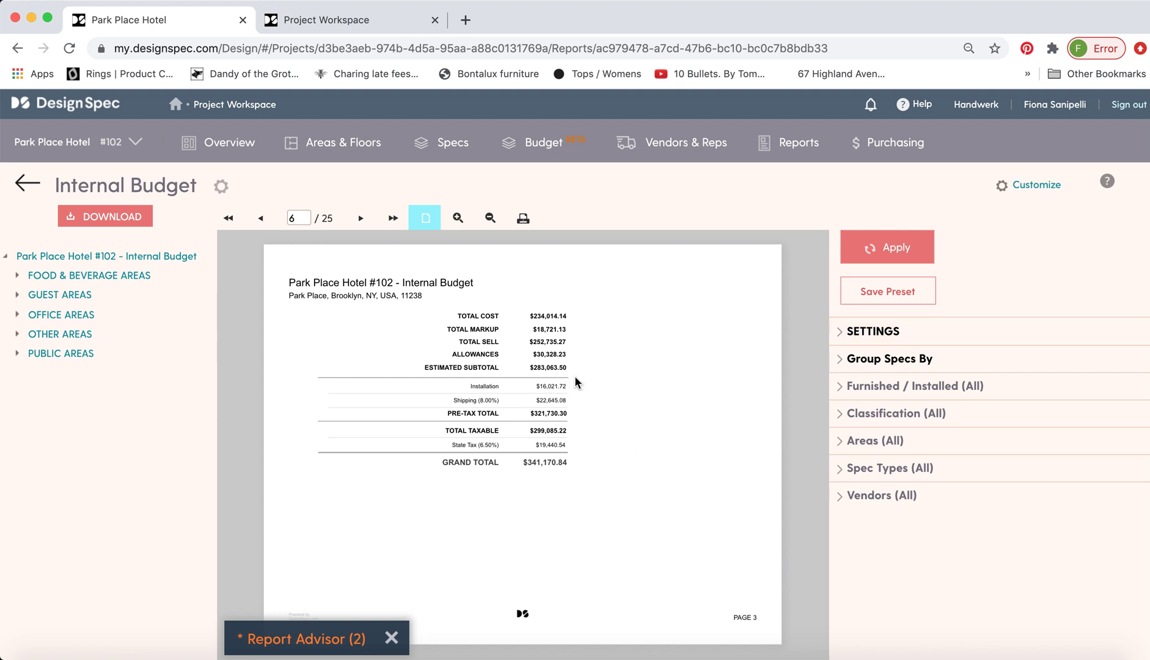
left_click(868, 336)
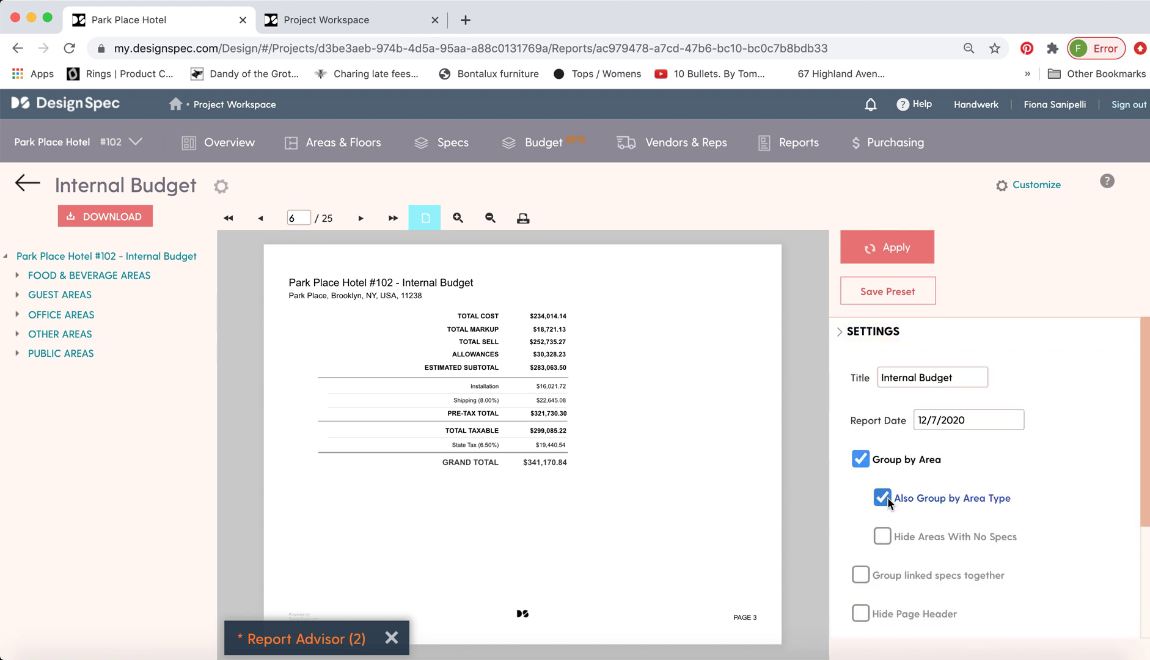
Step: Page through the report's BAR item pages, then return to the Reports list
scroll(831, 457, "down", 1)
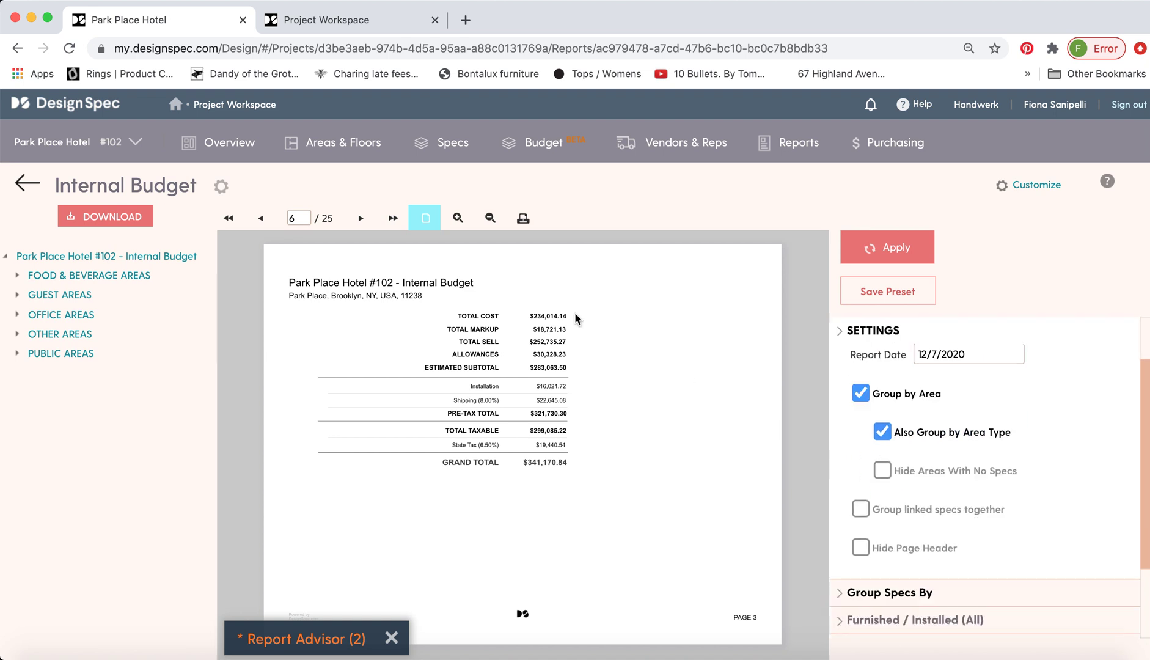
left_click(362, 220)
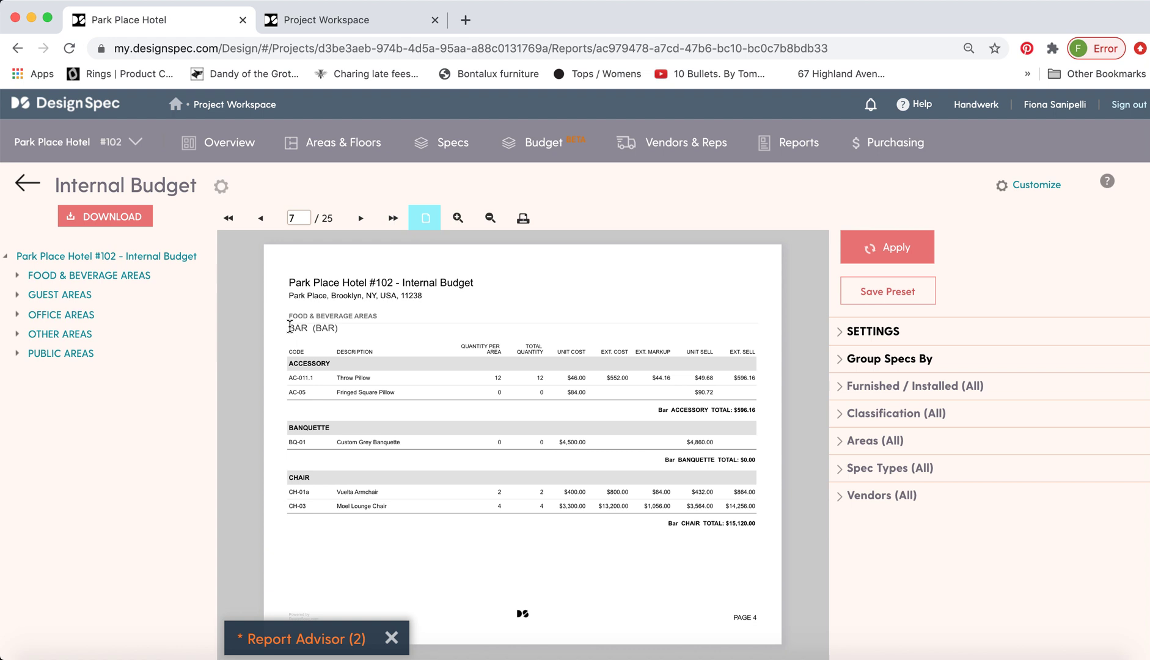
left_click_drag(286, 324, 337, 328)
left_click(336, 328)
left_click(360, 220)
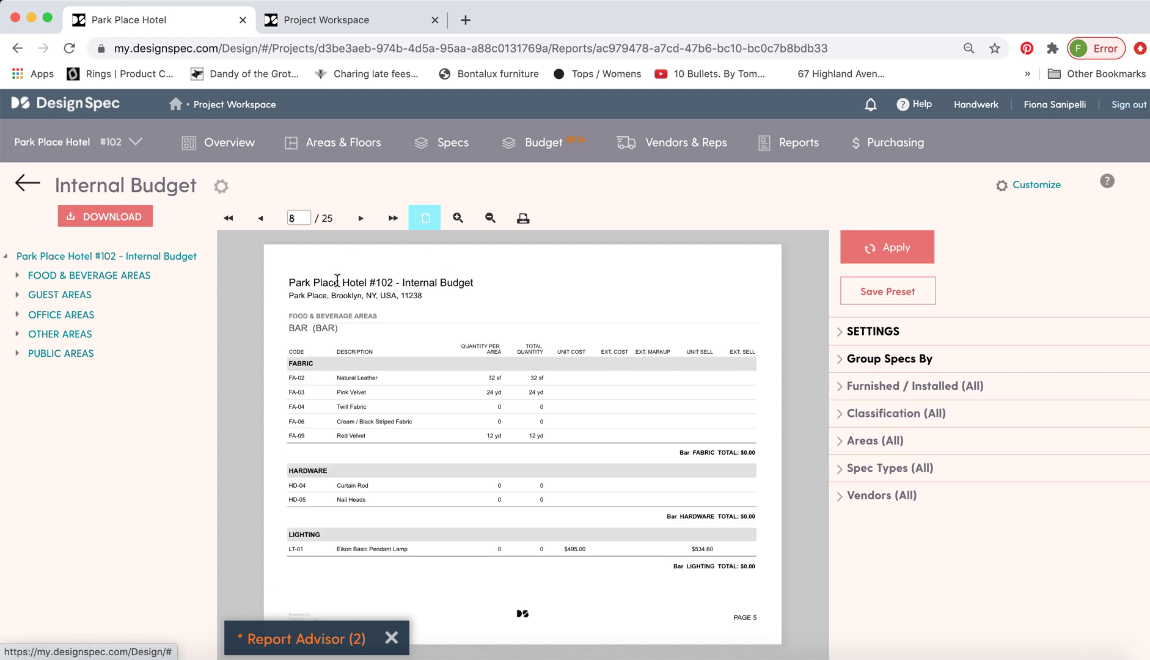
left_click(26, 182)
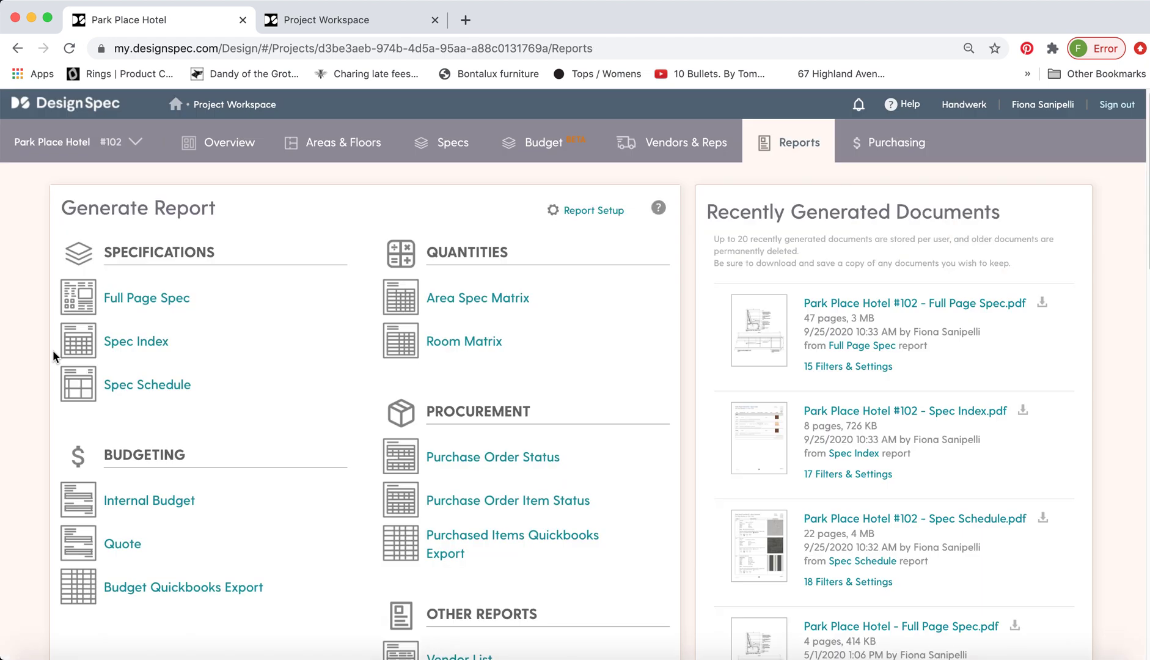
Step: Open the Quote report, turn off Group by Area, and filter to OFOI and OFCI items
left_click(126, 546)
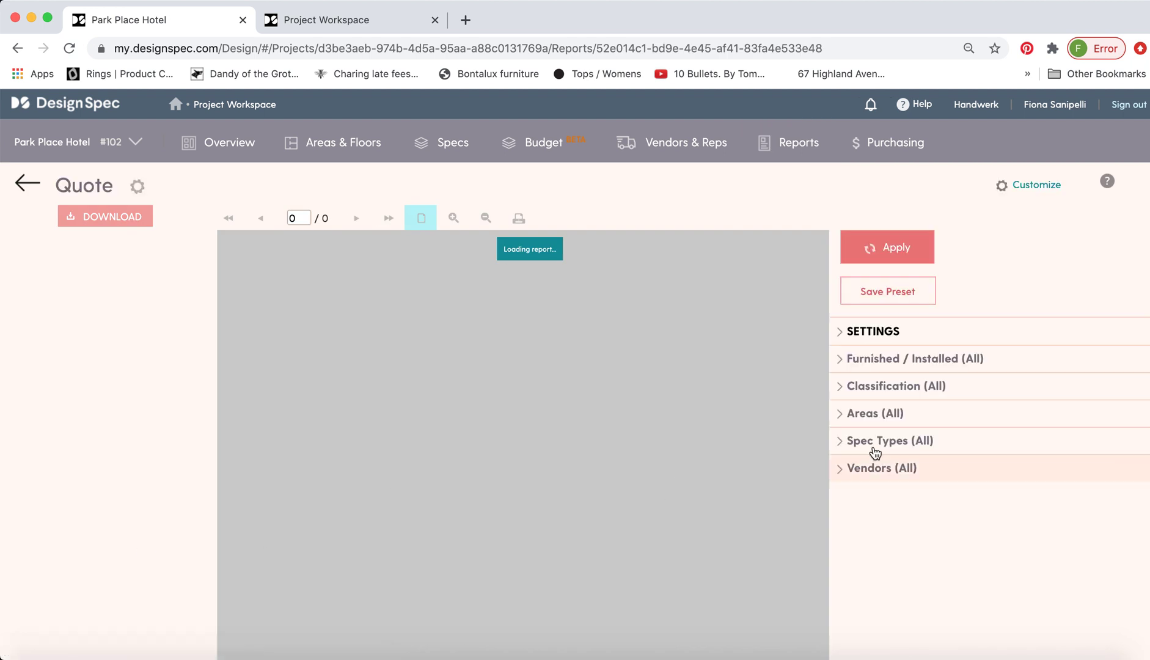
left_click(872, 332)
left_click(861, 499)
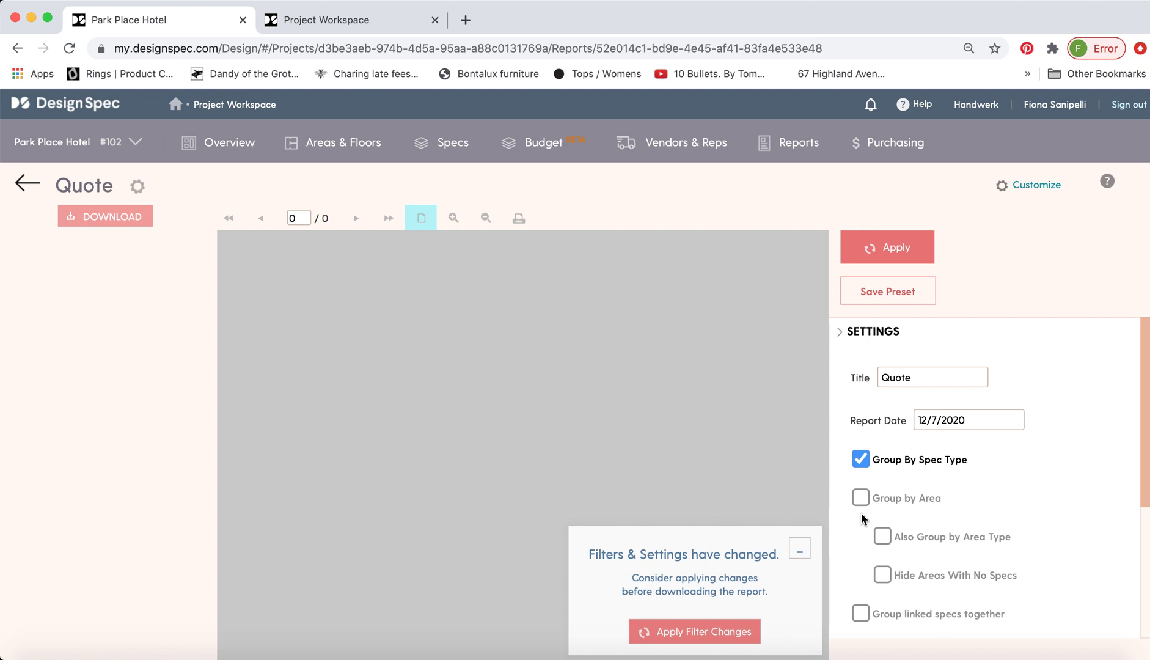
scroll(861, 513, "down", 5)
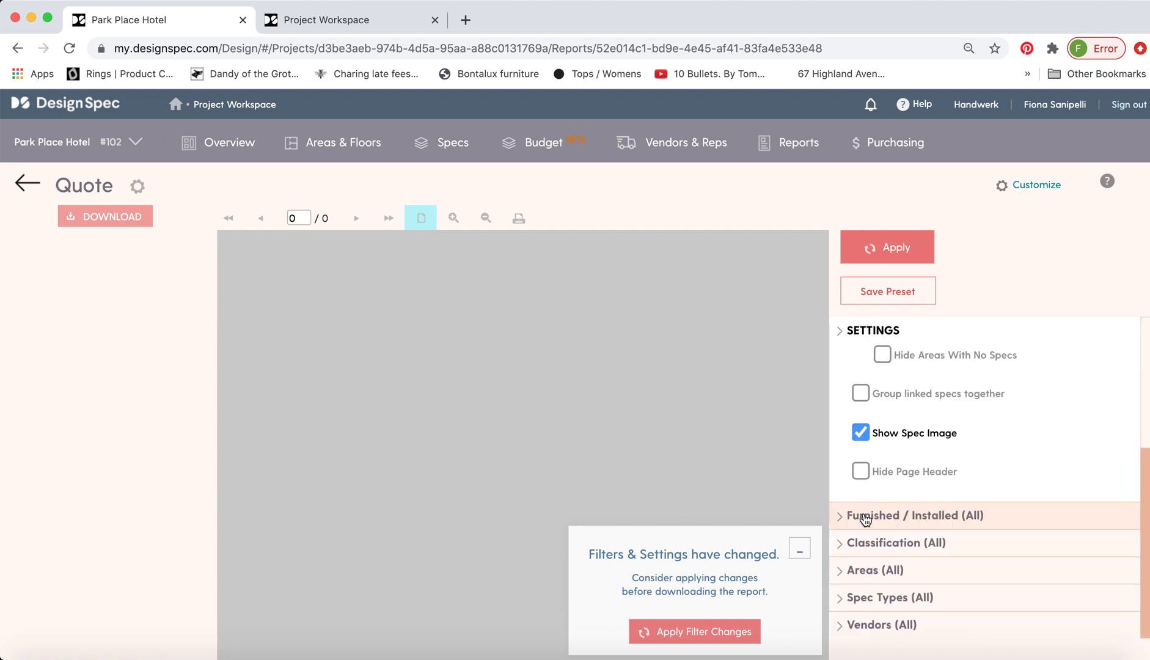
left_click(858, 515)
left_click(874, 445)
left_click(874, 460)
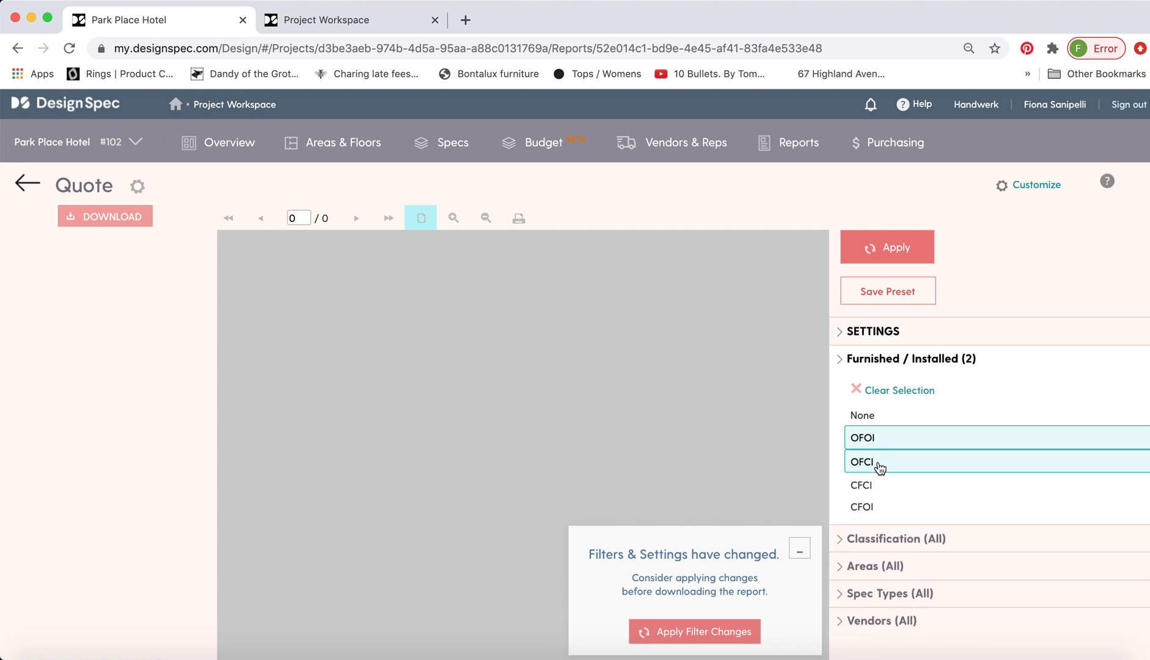
Step: Filter the Quote to Double Queen, Double Twin, Queen, King Bed and King Suite areas
left_click(886, 565)
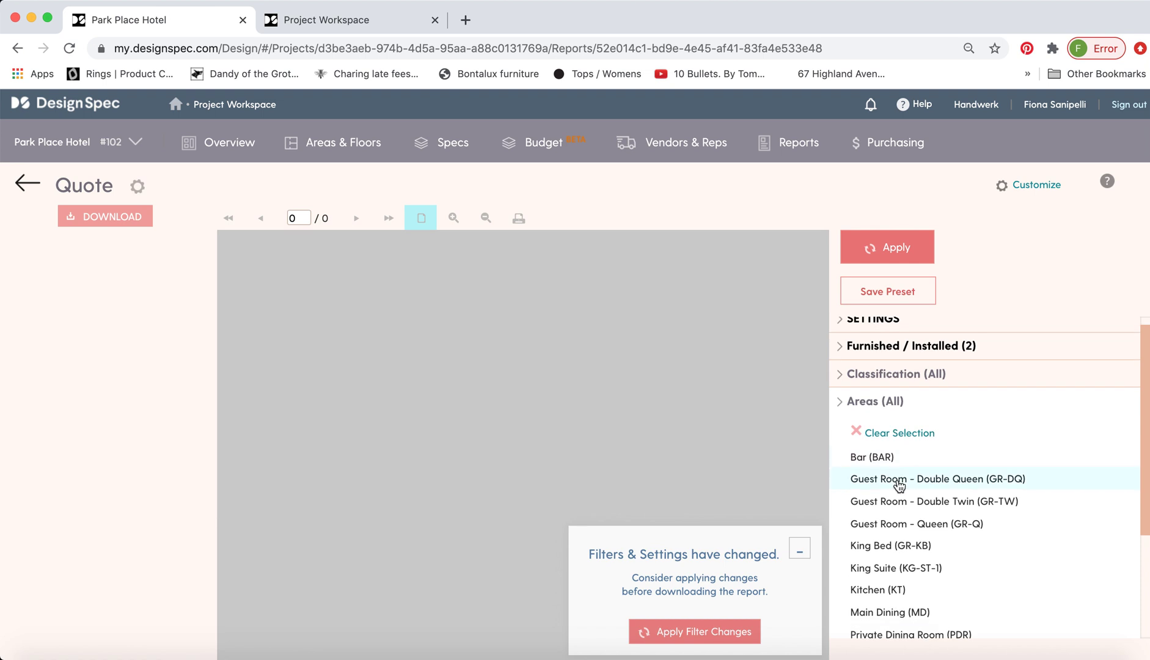
left_click(897, 480)
left_click(896, 503)
left_click(898, 526)
left_click(895, 551)
left_click(896, 573)
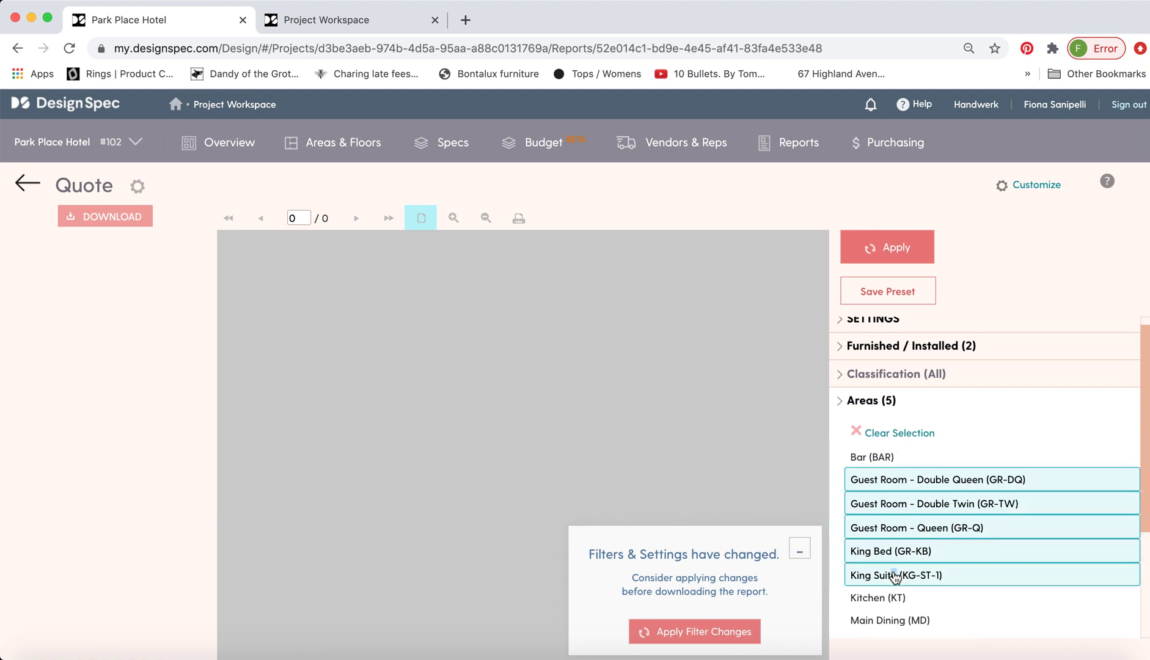
left_click(730, 633)
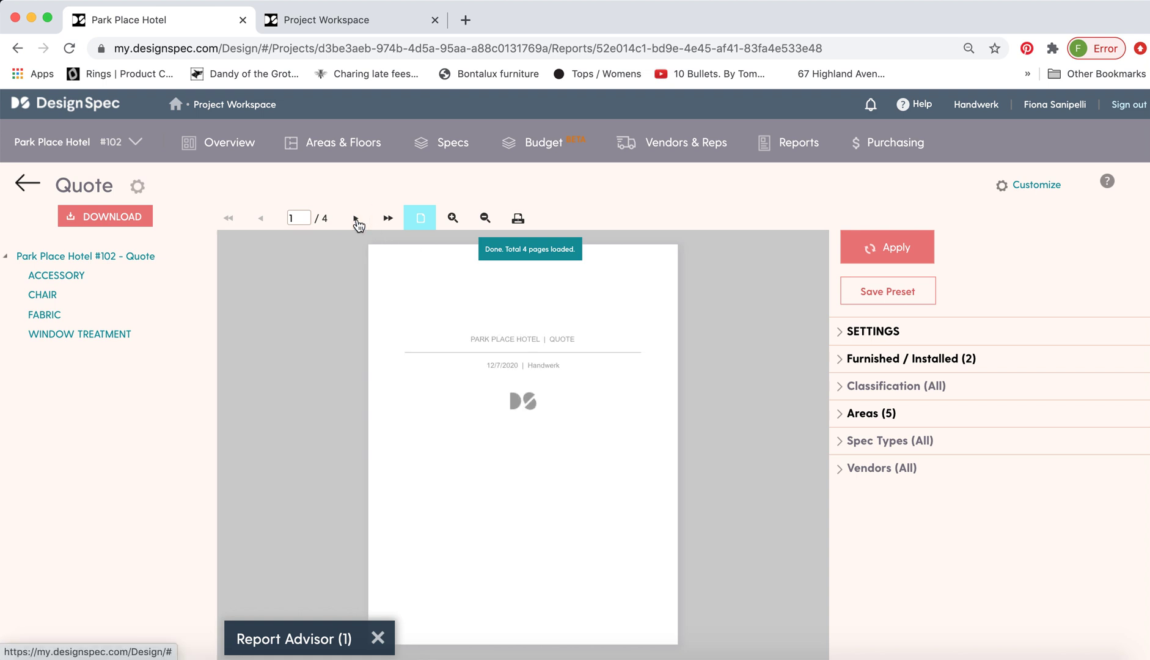
Step: Page the Quote to its zoomed summary and item list, then return to the Dashboard
left_click(356, 219)
left_click(356, 219)
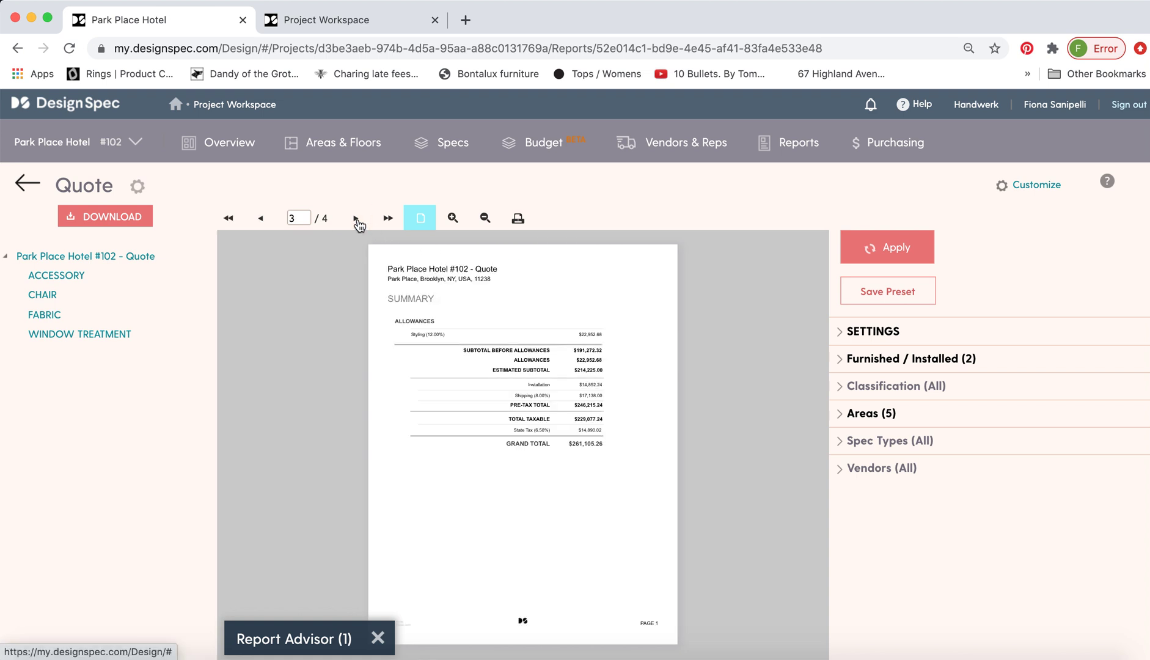
left_click(450, 218)
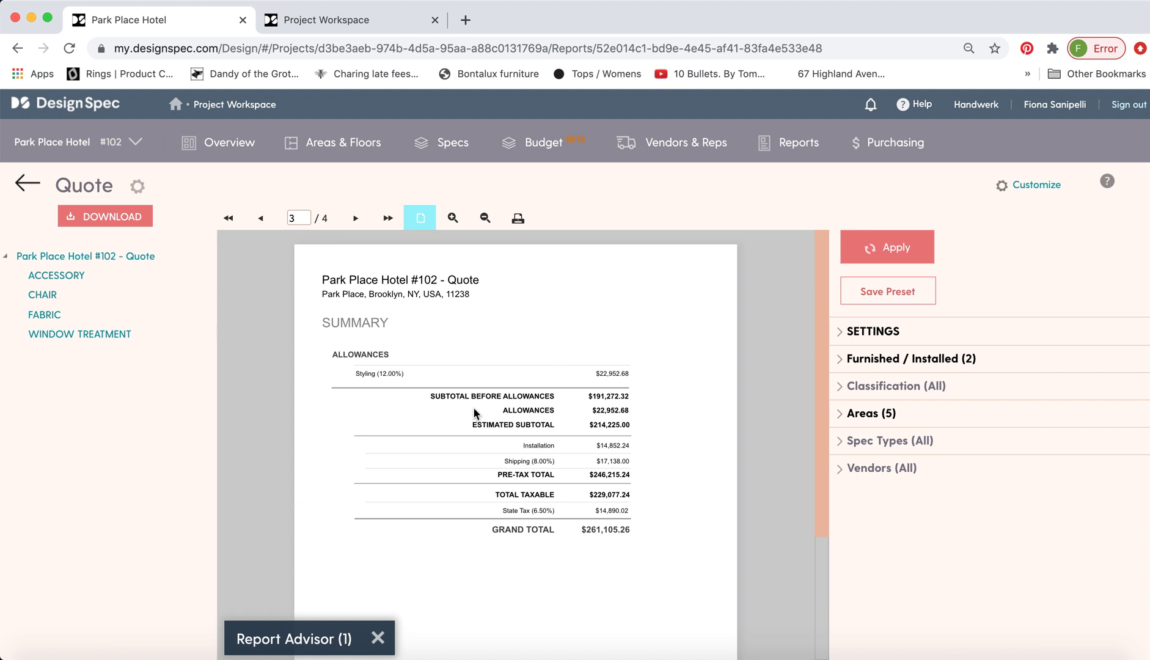
left_click(355, 218)
scroll(299, 381, "down", 1)
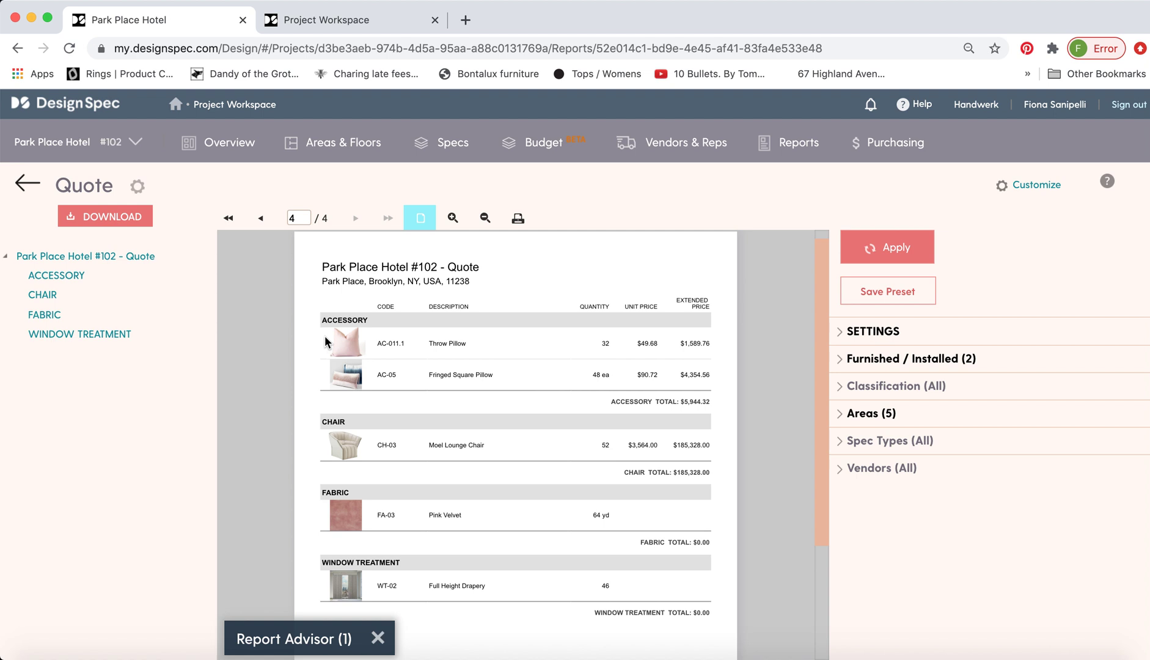
scroll(278, 267, "up", 1)
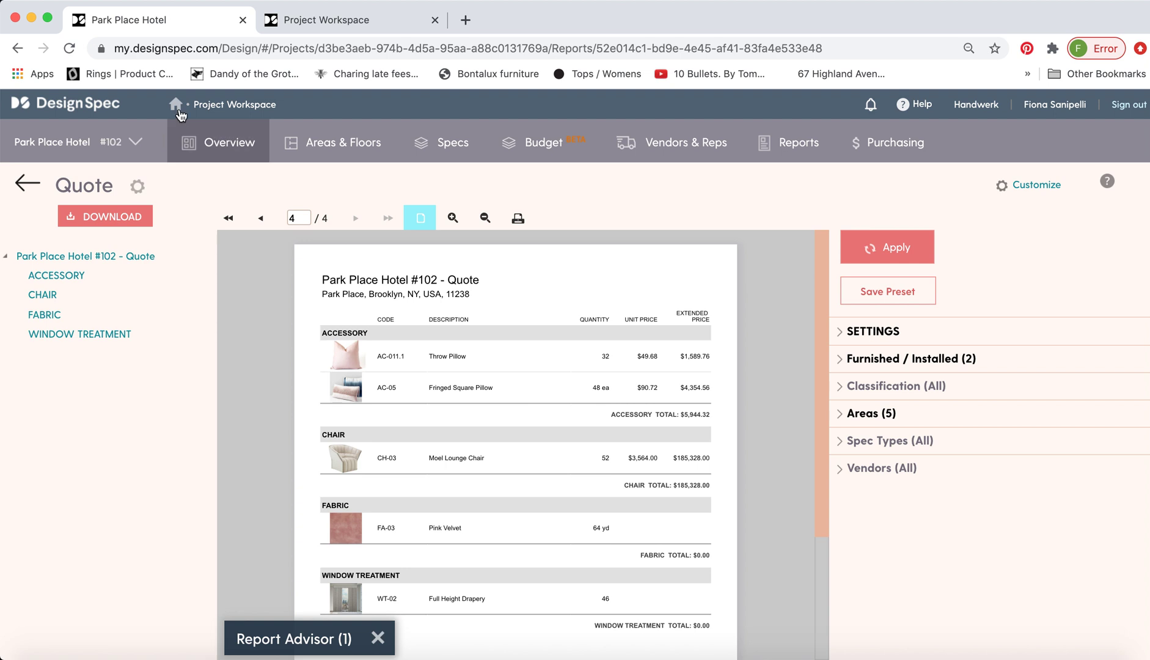
left_click(178, 106)
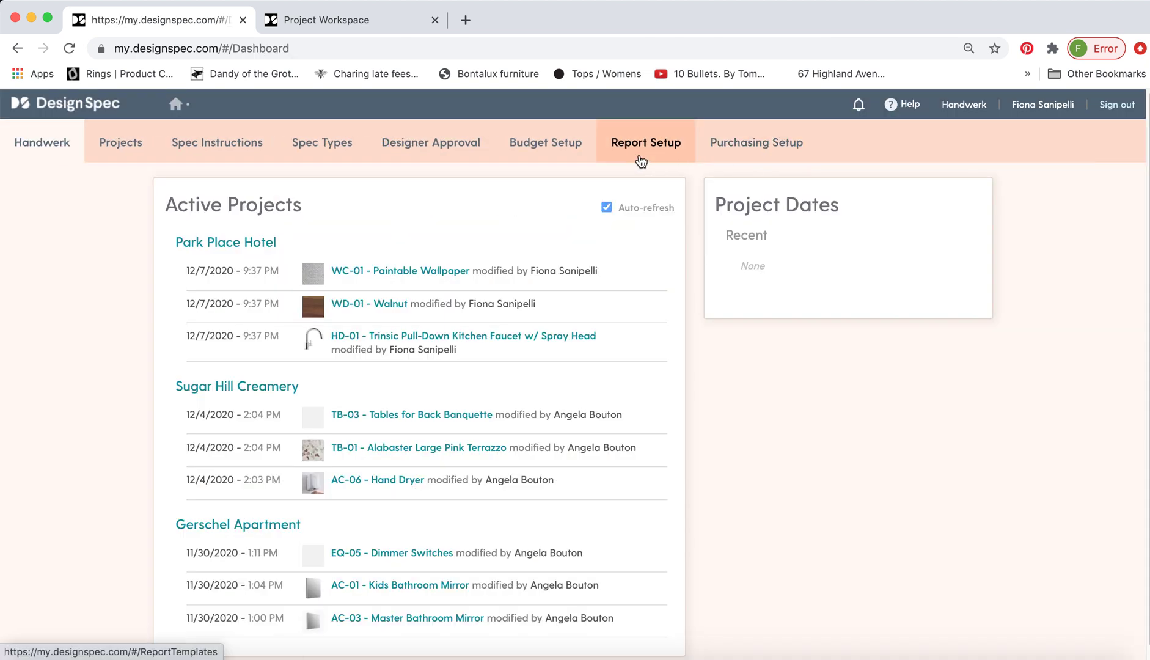
Step: Open the Budget Setup tab on the dashboard
left_click(560, 148)
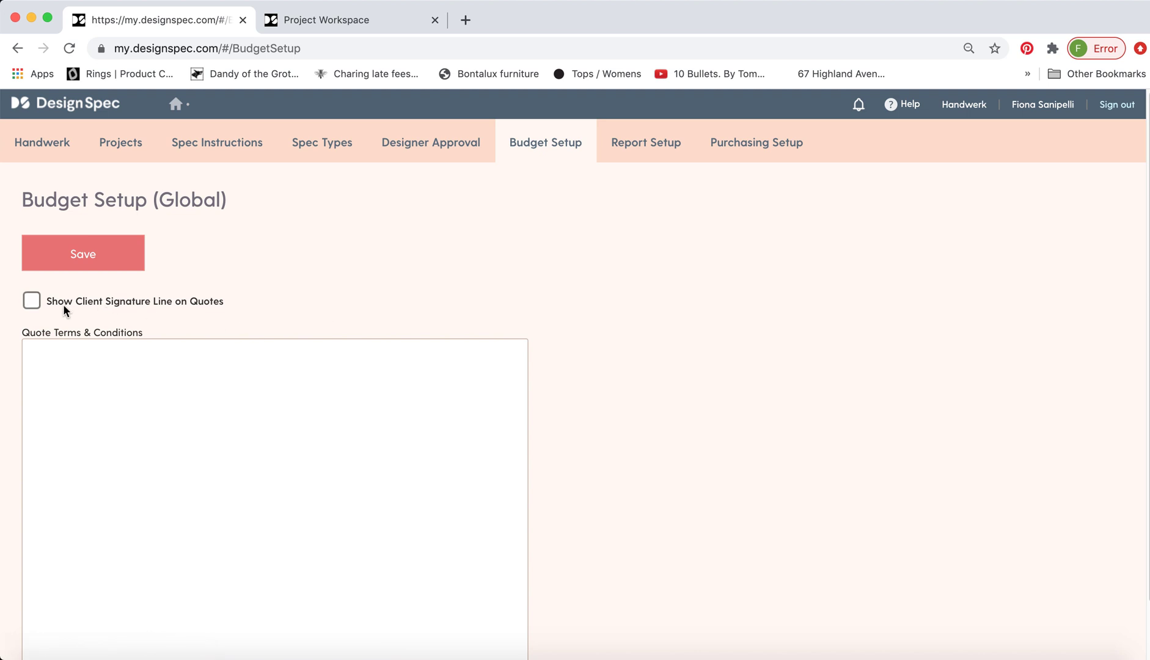